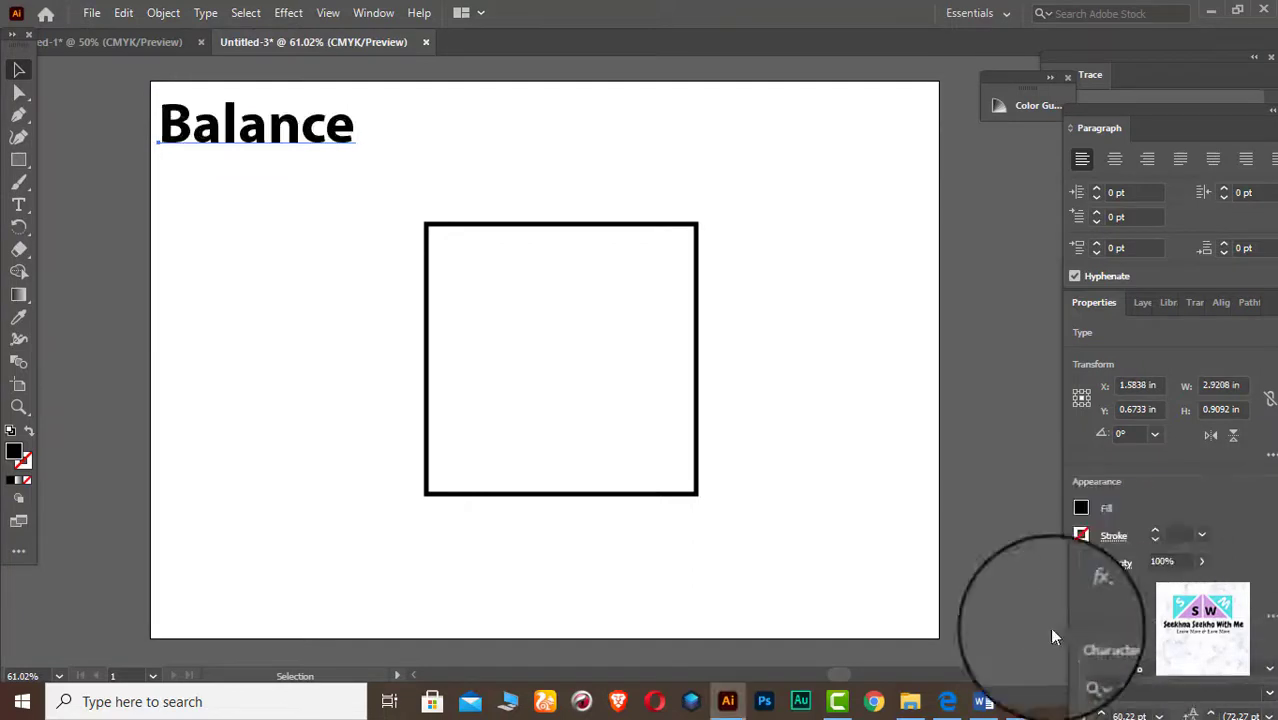
Step: Add a colon to the heading so it reads "Balance:"
double_click(351, 123)
click(19, 71)
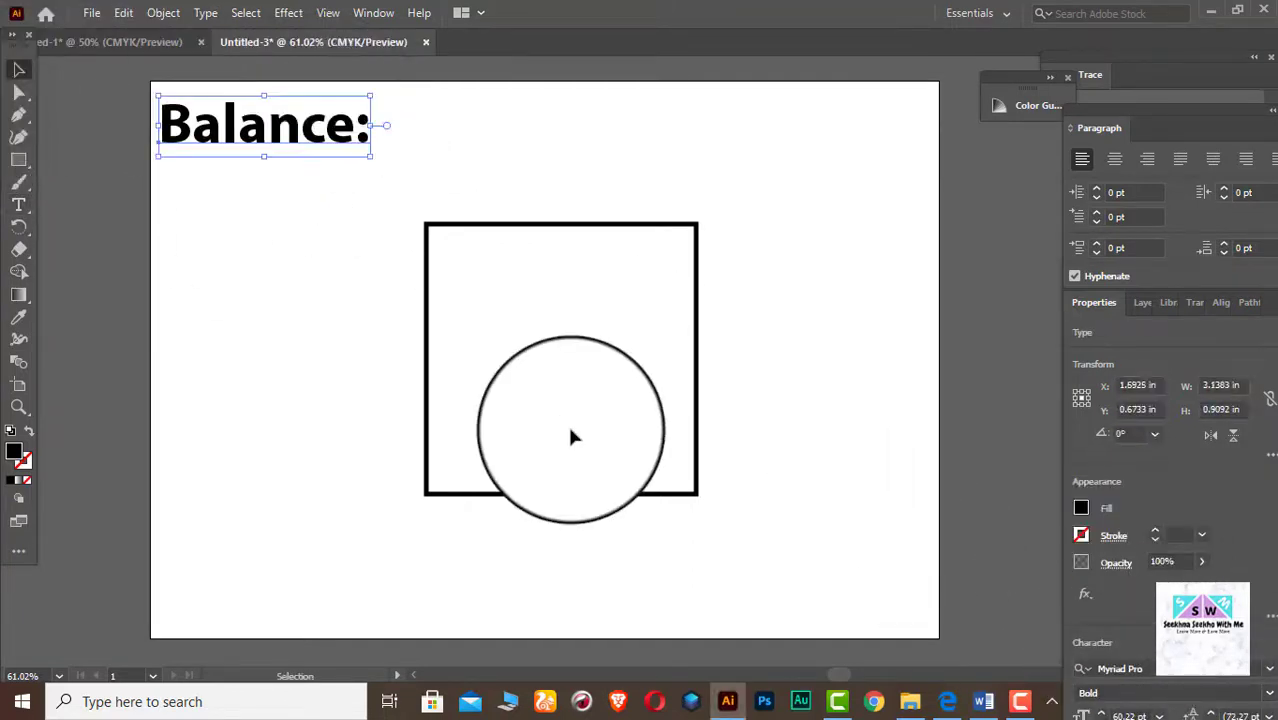
click(571, 434)
Step: Draw a black circle about 1.9 in wide from the center of the square with the Ellipse tool
right_click(20, 159)
click(128, 183)
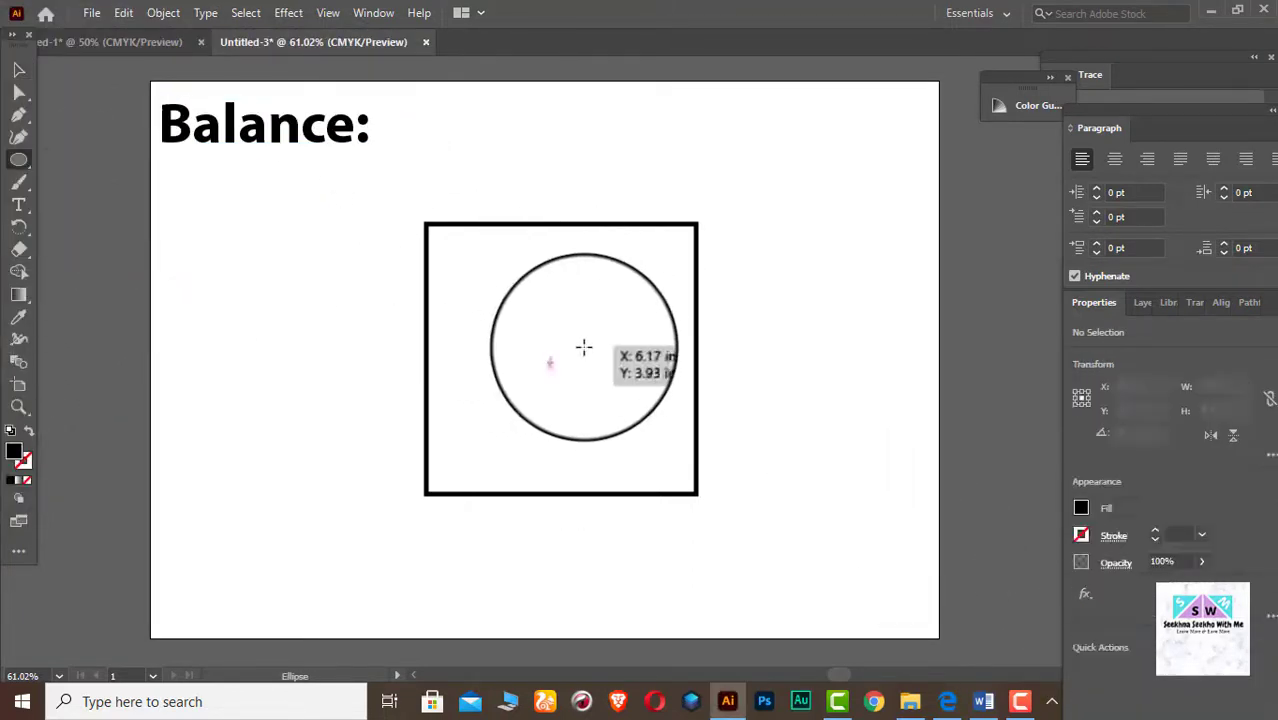
drag(561, 357, 626, 422)
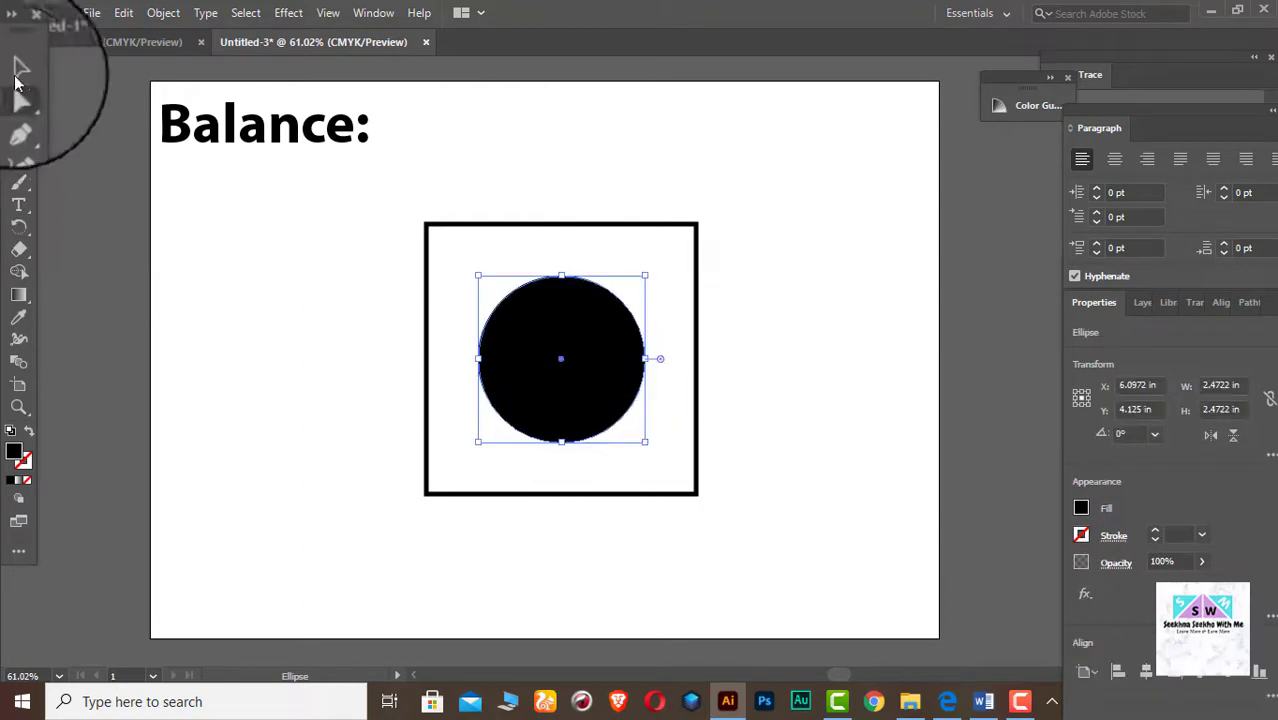
click(19, 69)
click(387, 241)
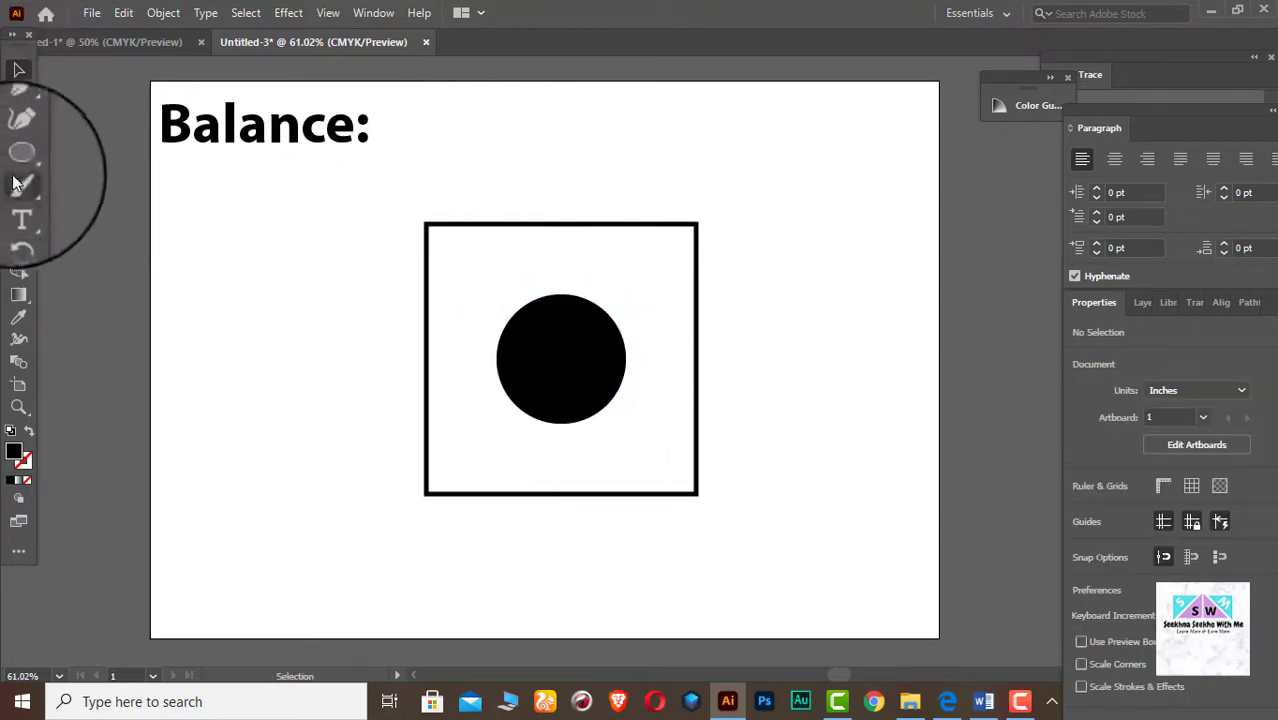
Step: Draw a horizontal line about 2.76 in long just above the circle with the Line Segment tool
drag(19, 159, 118, 245)
drag(471, 287, 658, 287)
click(19, 69)
Step: Give the line a black (#000000) stroke with a weight of 5 pt
double_click(22, 462)
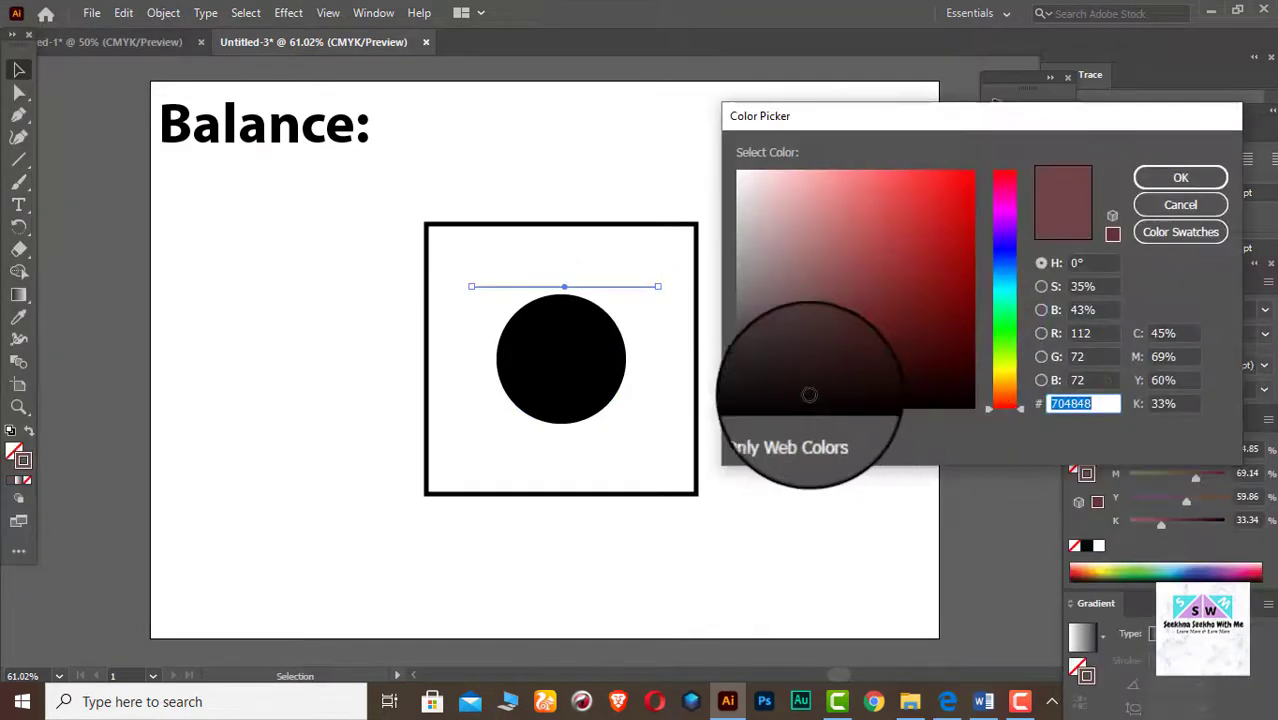
click(738, 406)
click(1182, 174)
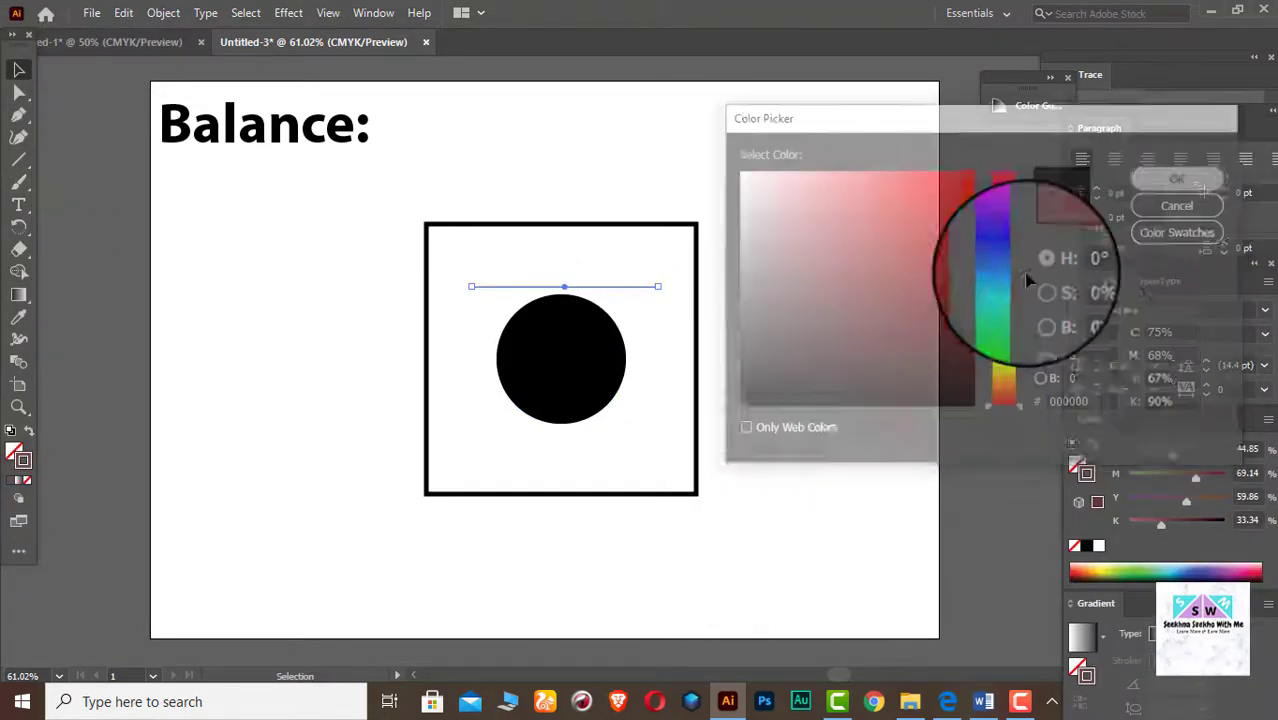
scroll(1180, 533, up, 2)
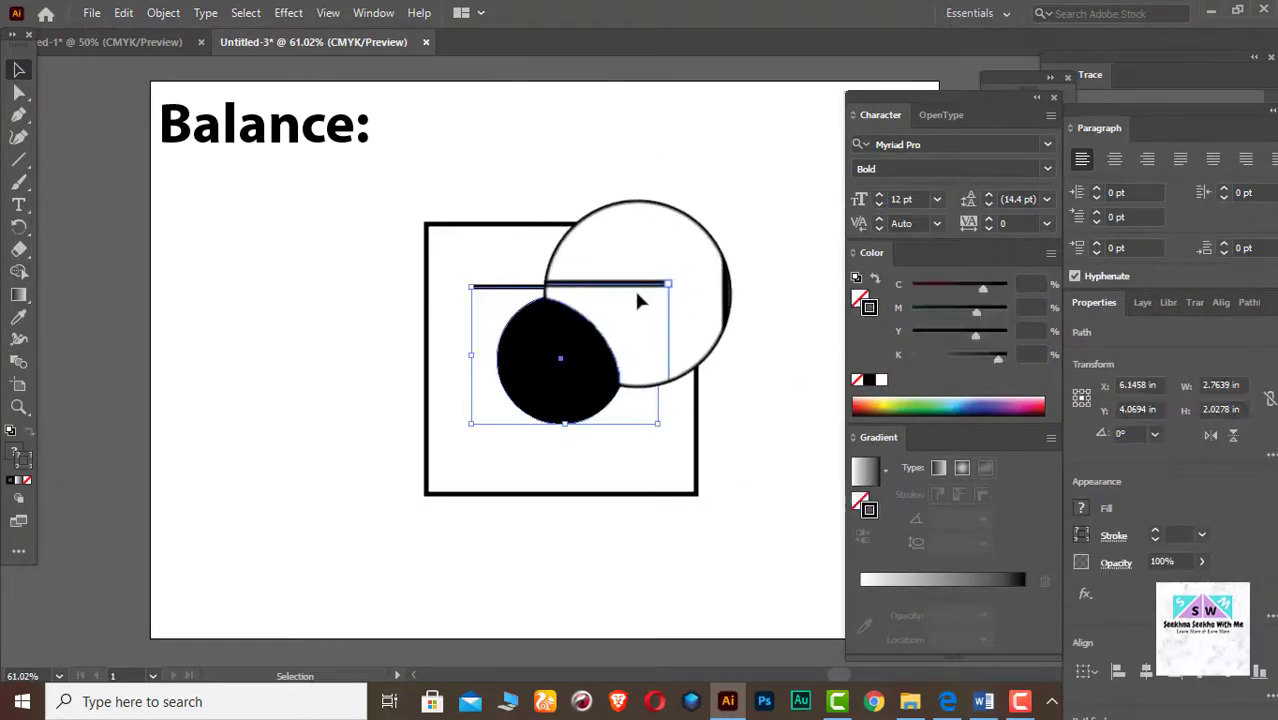
Step: Place matching lines against the circle's upper and lower edges and group the two lines
drag(636, 290, 613, 331)
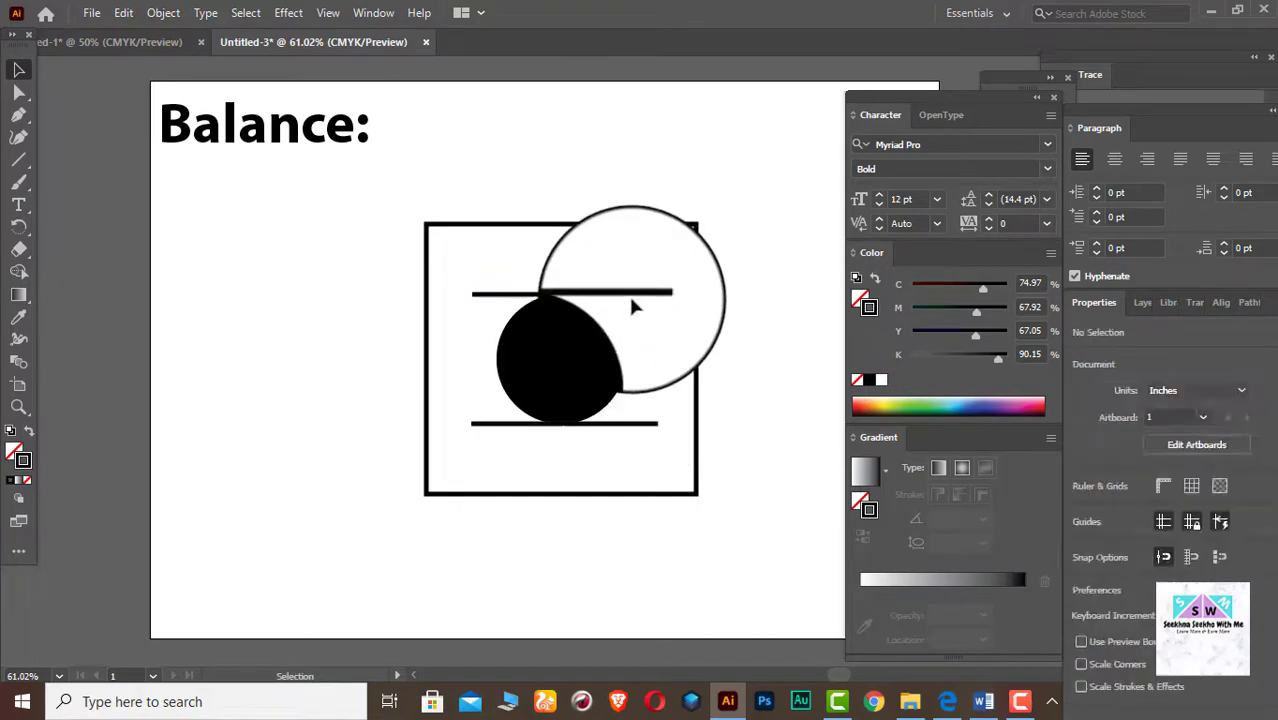
click(633, 295)
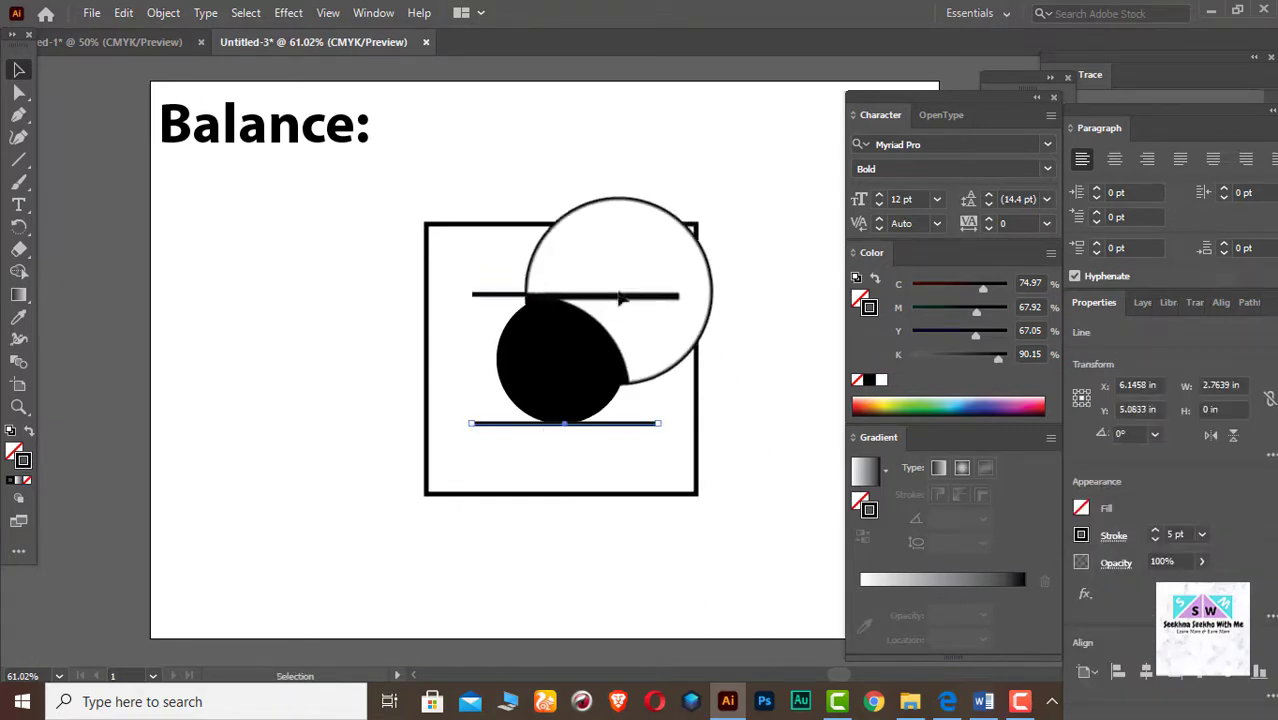
shift+click(619, 294)
key(ctrl+g)
click(665, 316)
Step: Select the line group together with the circle and align the circle to the center of the lines
click(610, 294)
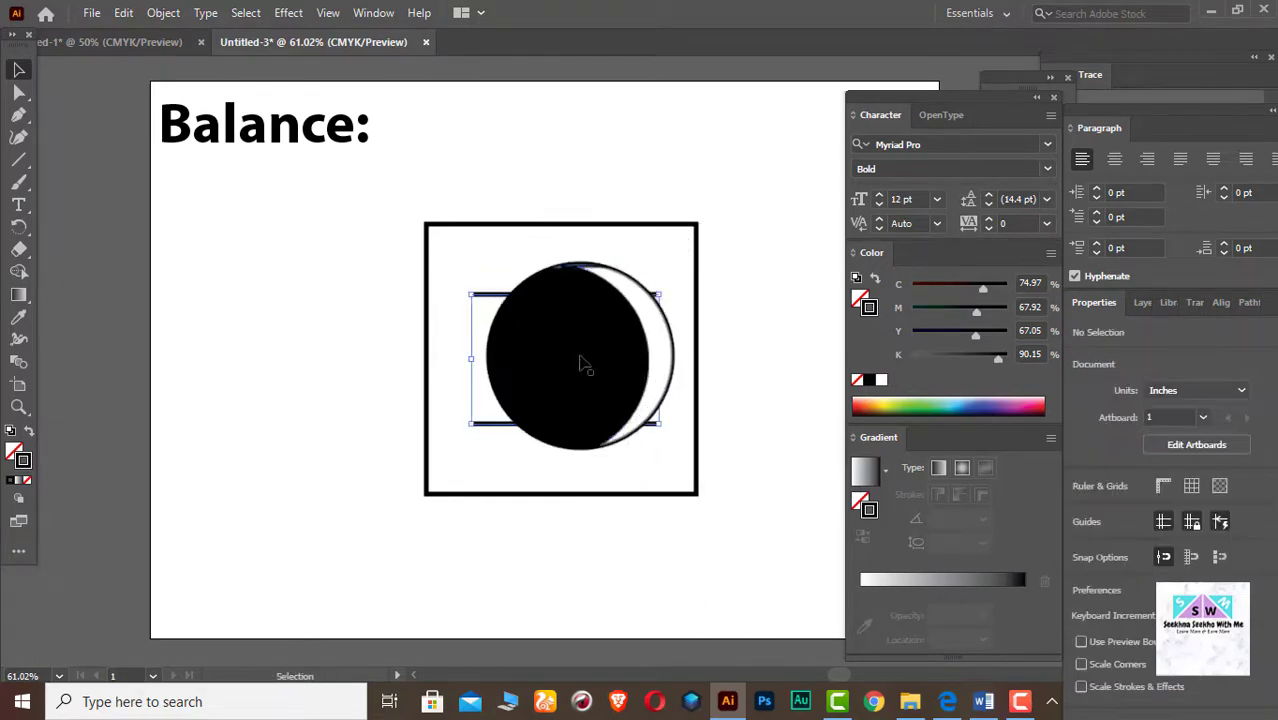
click(583, 362)
click(649, 295)
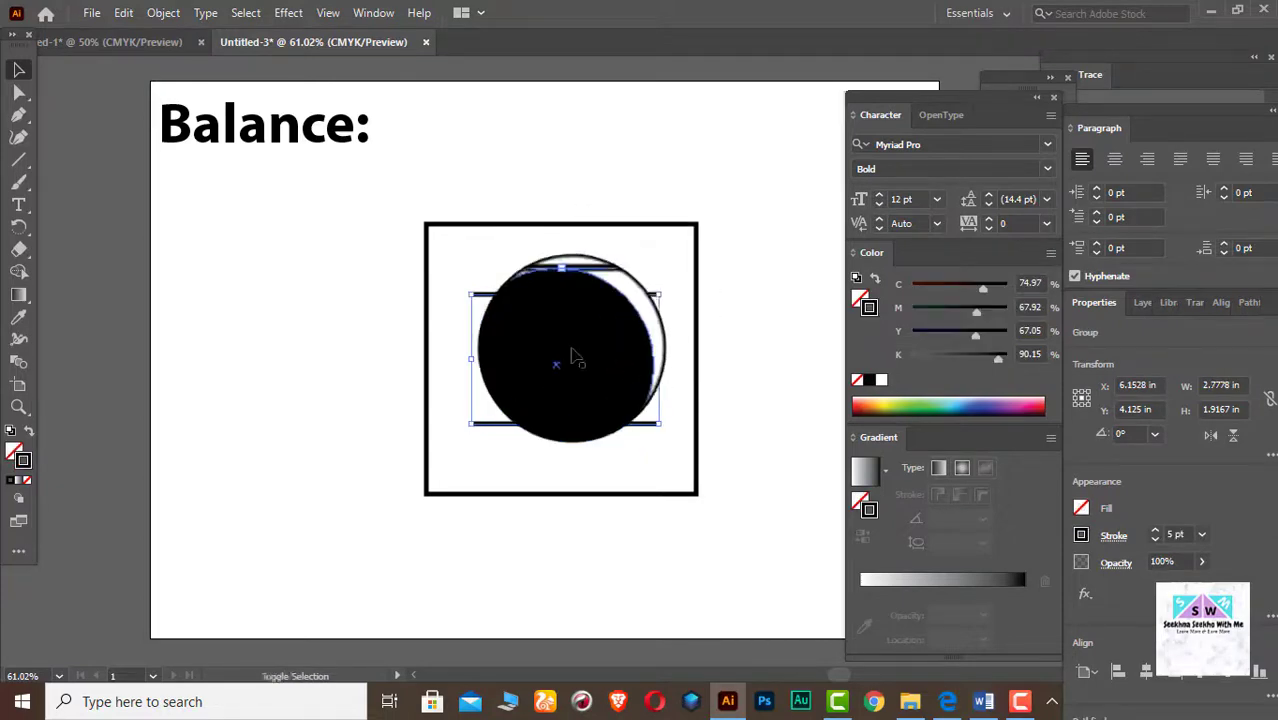
shift+click(574, 349)
click(626, 294)
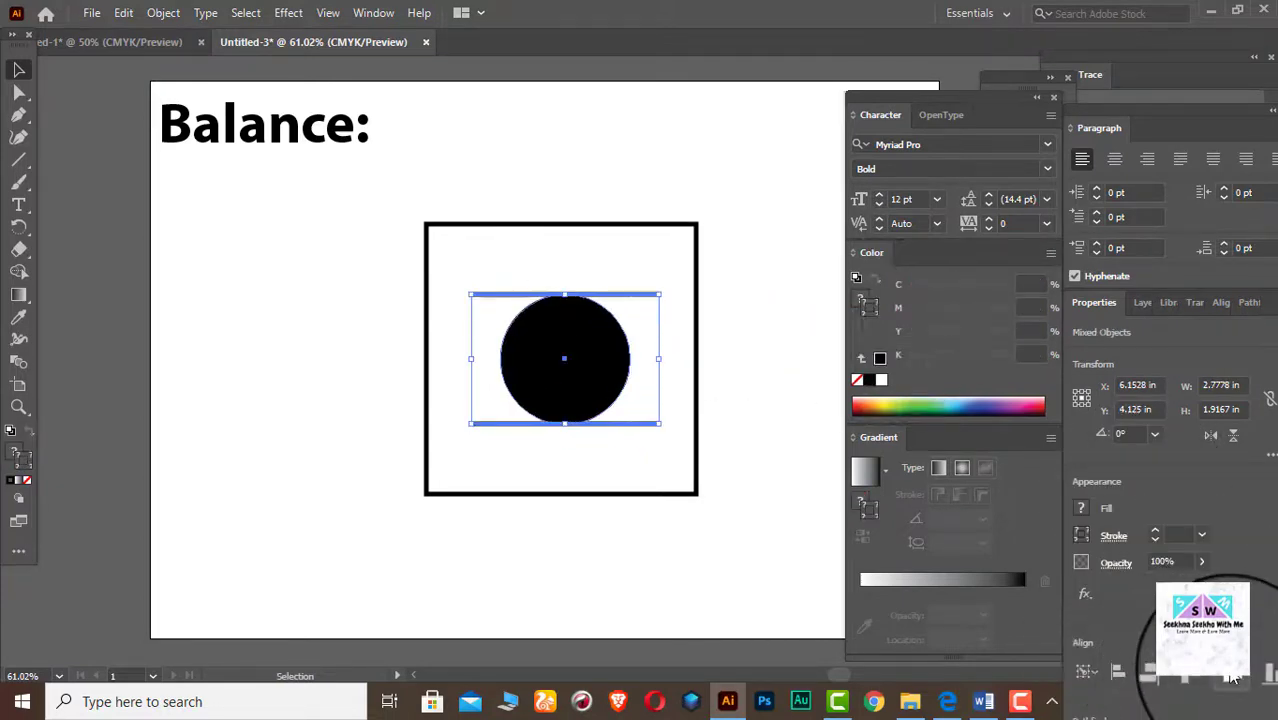
click(741, 440)
Step: Group the square, the circle and the lines into one object
click(517, 476)
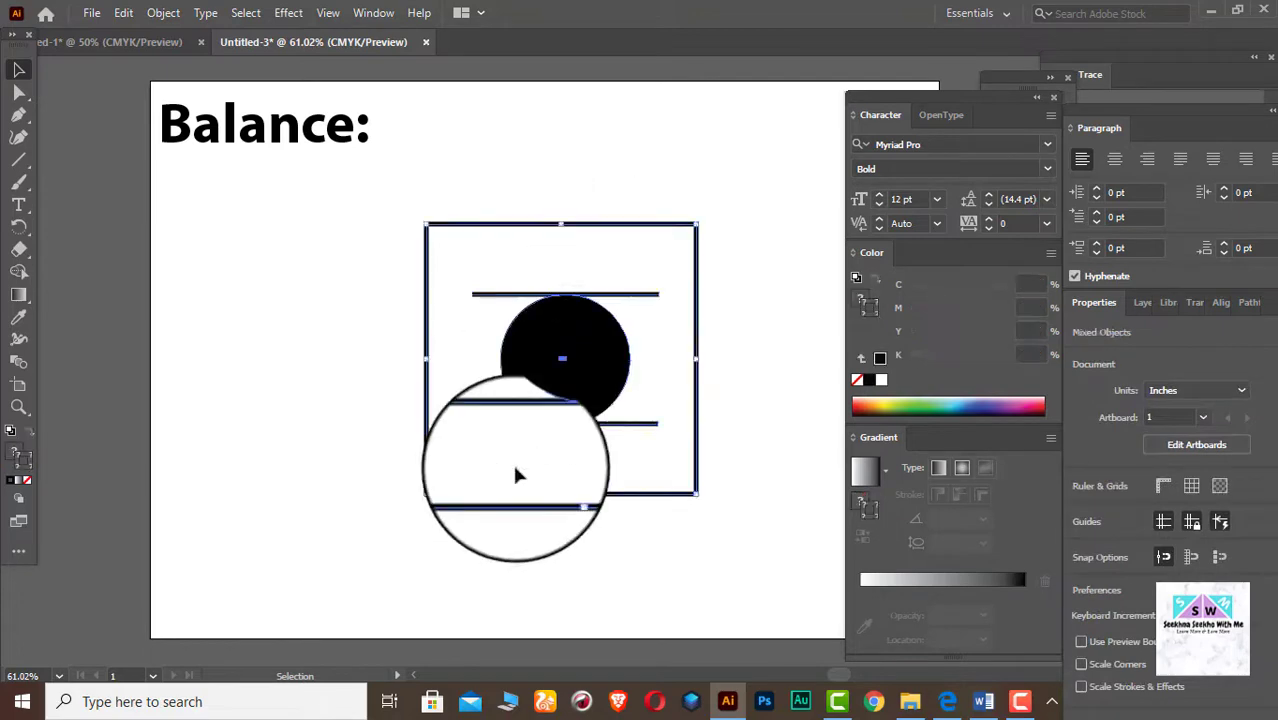
key(ctrl+g)
click(789, 316)
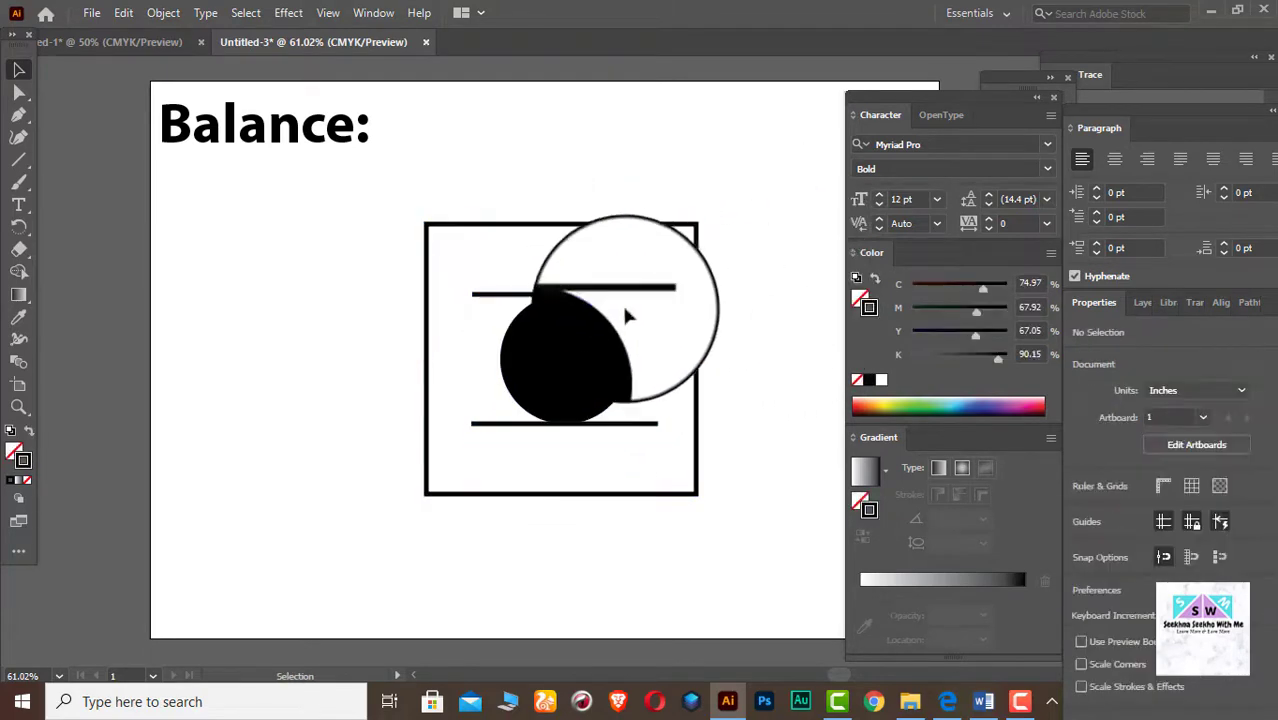
Step: Move the floating Color Guide, Character, Color and Gradient panels off the artboard to clear the workspace
key(space)
drag(613, 320, 524, 358)
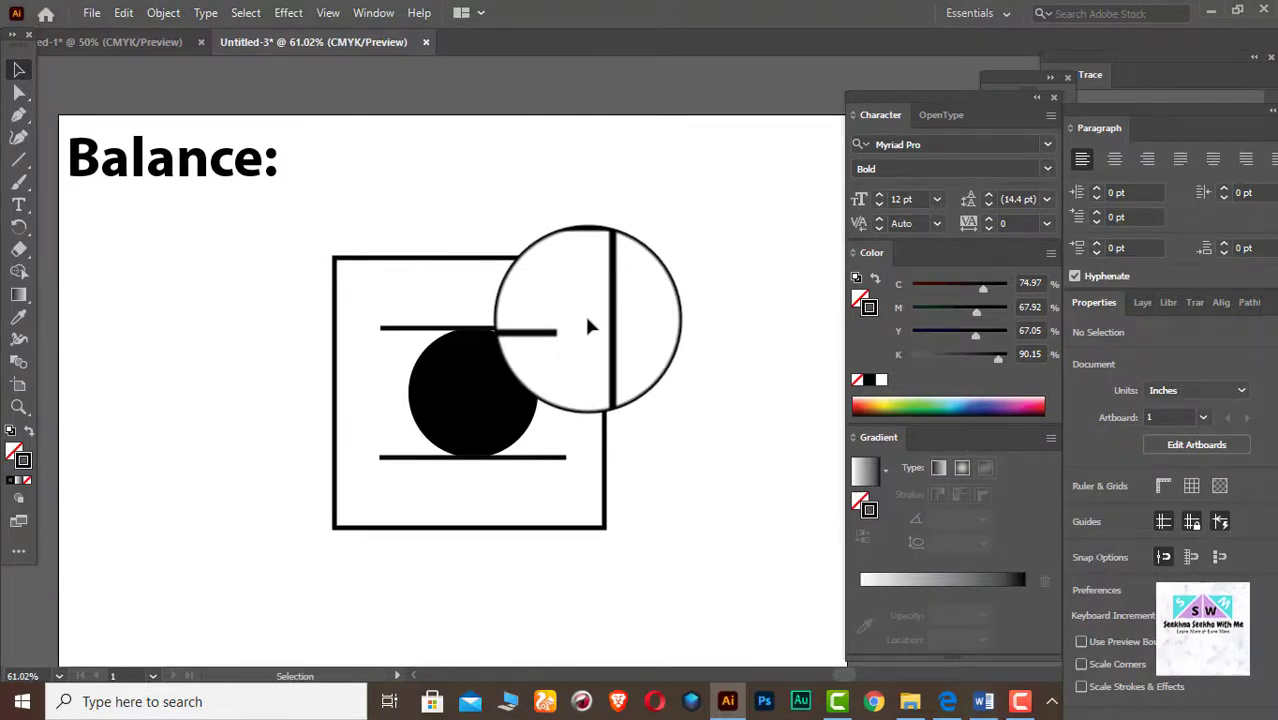
click(1034, 98)
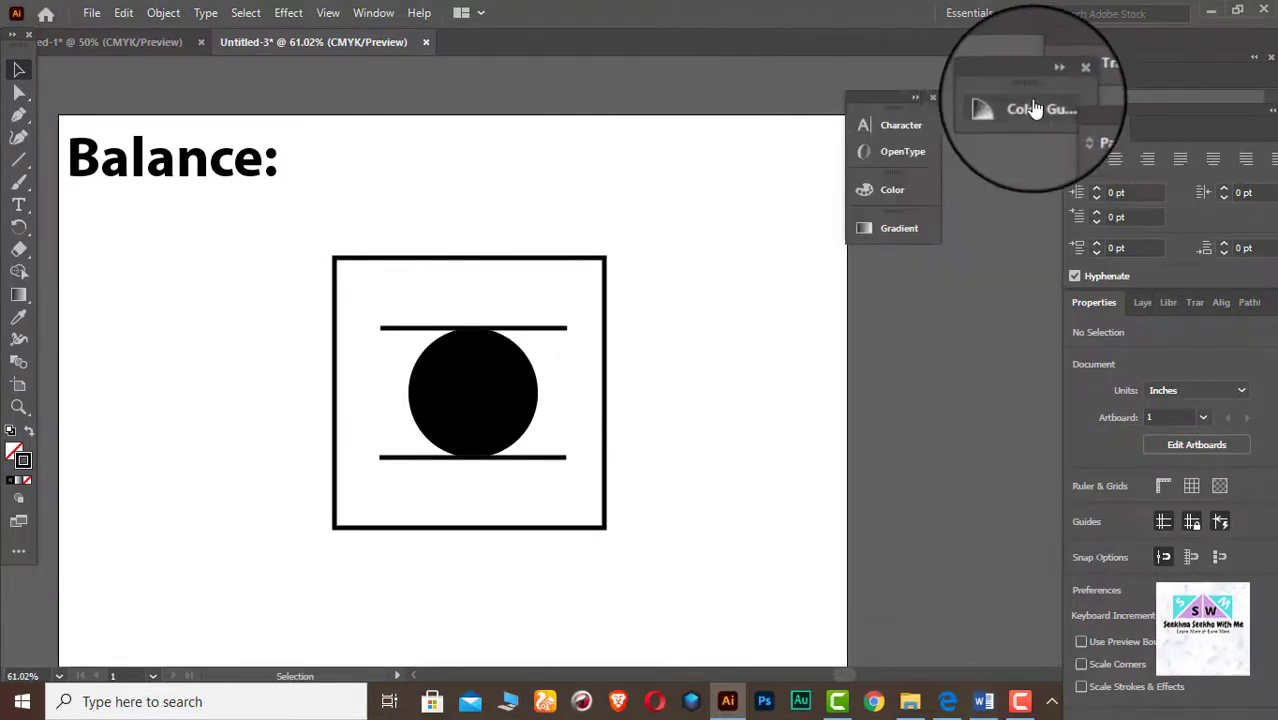
click(918, 97)
click(1049, 84)
drag(954, 98, 1245, 170)
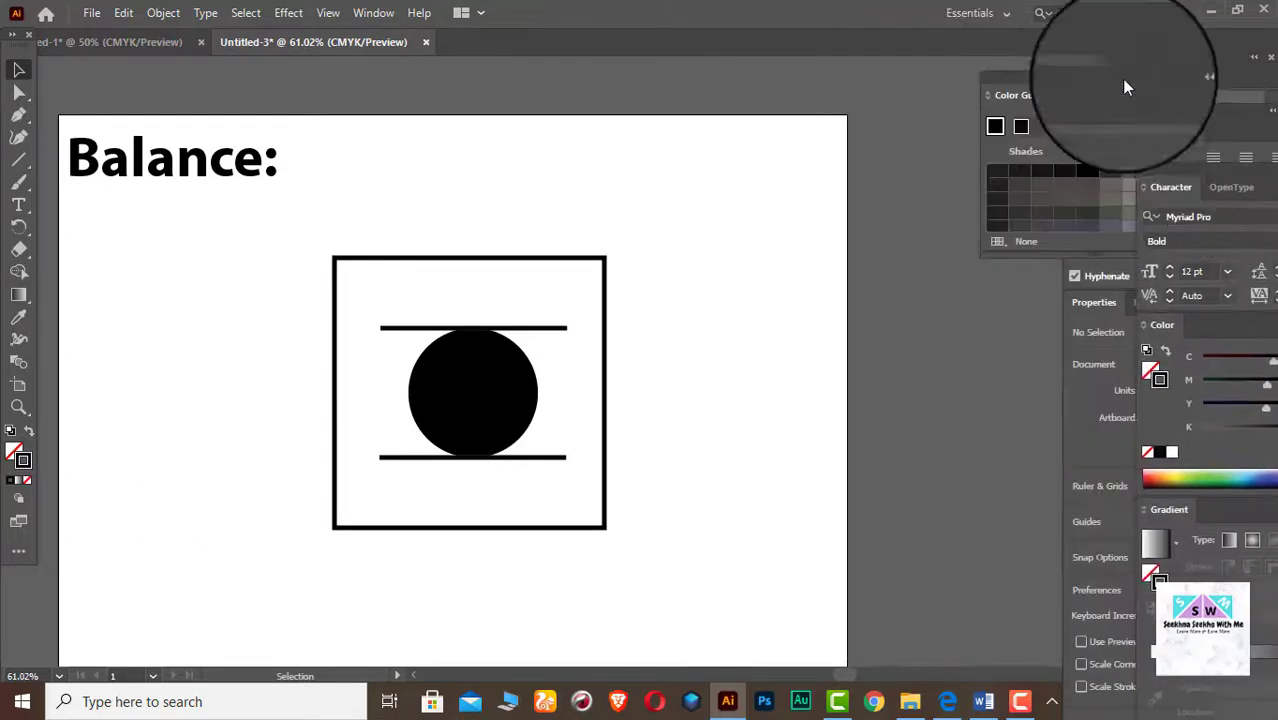
drag(1121, 78, 1261, 81)
key(space)
drag(548, 384, 629, 361)
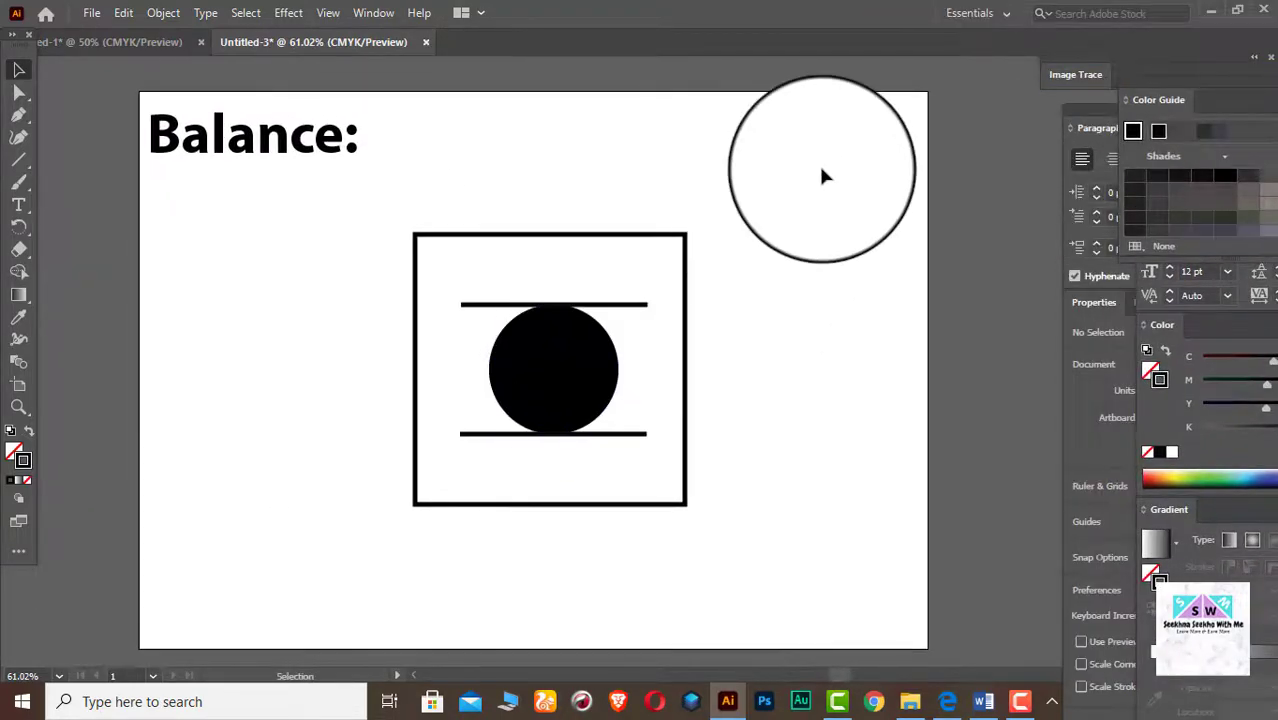
Step: Center the grouped square design horizontally on the artboard, moving the floating panels off the alignment options
drag(785, 205, 360, 592)
drag(1207, 84, 1265, 443)
drag(1200, 170, 1231, 420)
click(1146, 672)
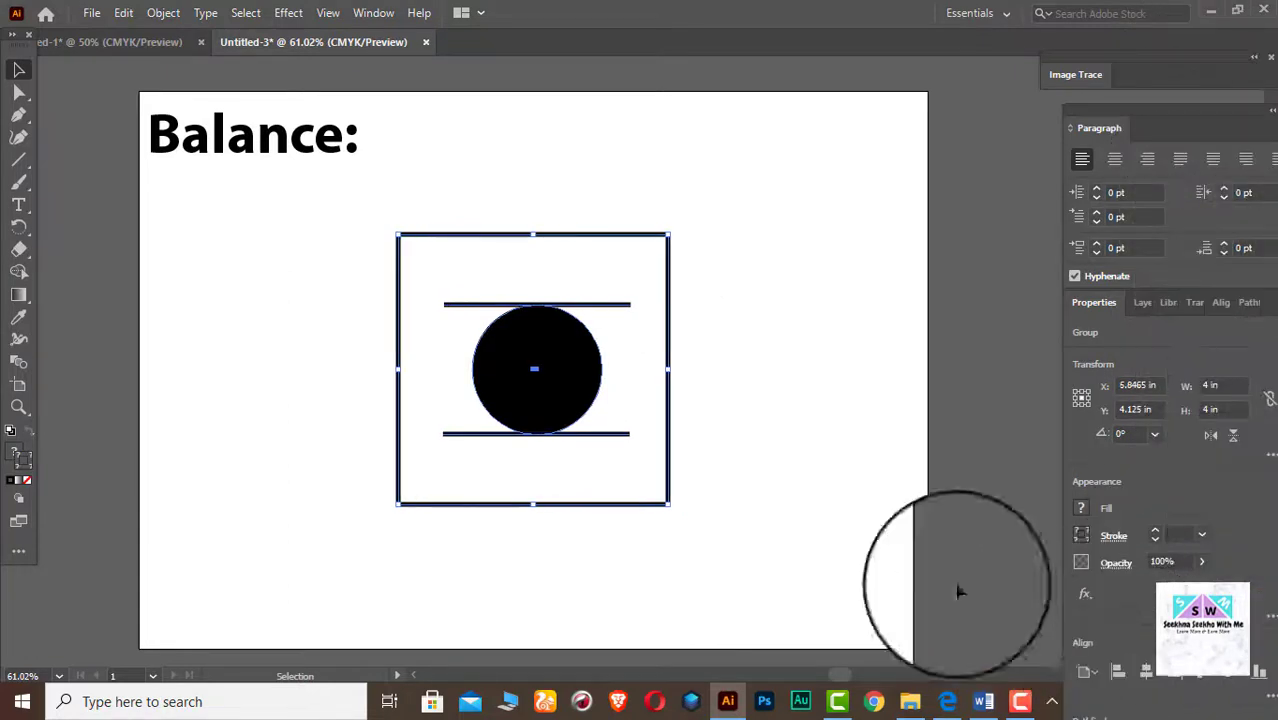
click(741, 489)
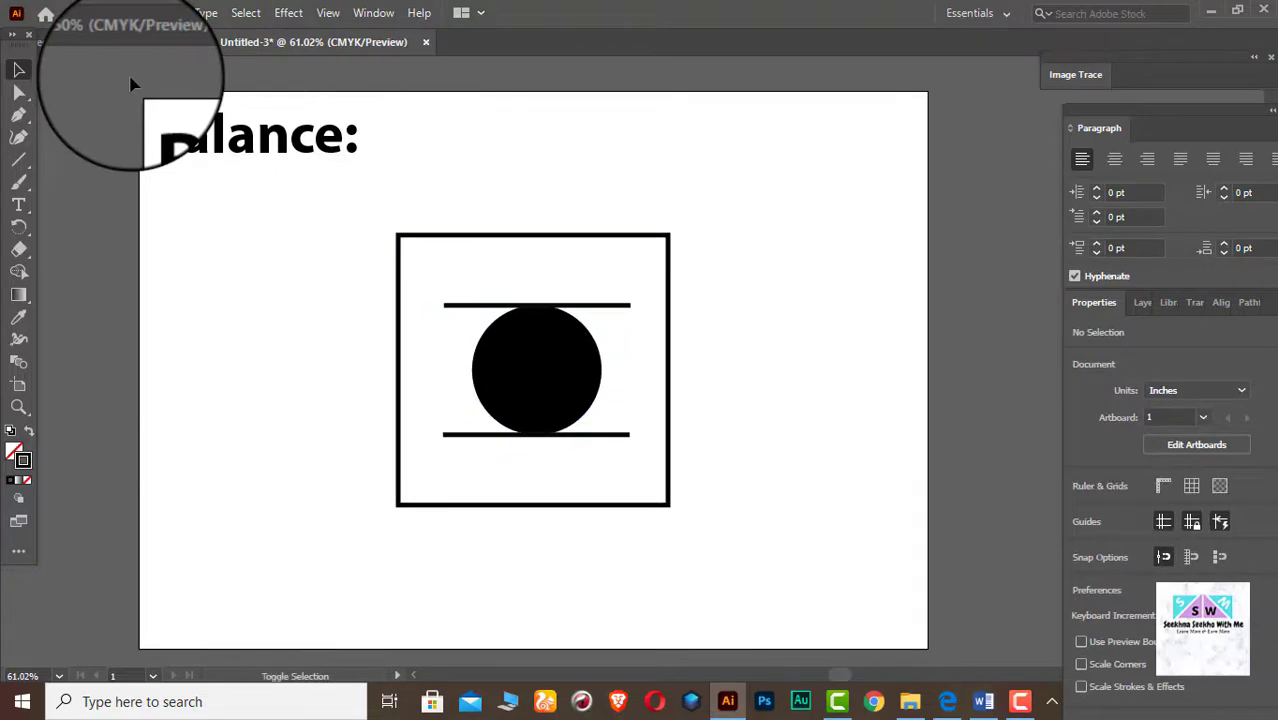
Step: Capture a screenshot of the whole screen showing the finished Balance design
key(super+shift+s)
drag(3, 3, 693, 533)
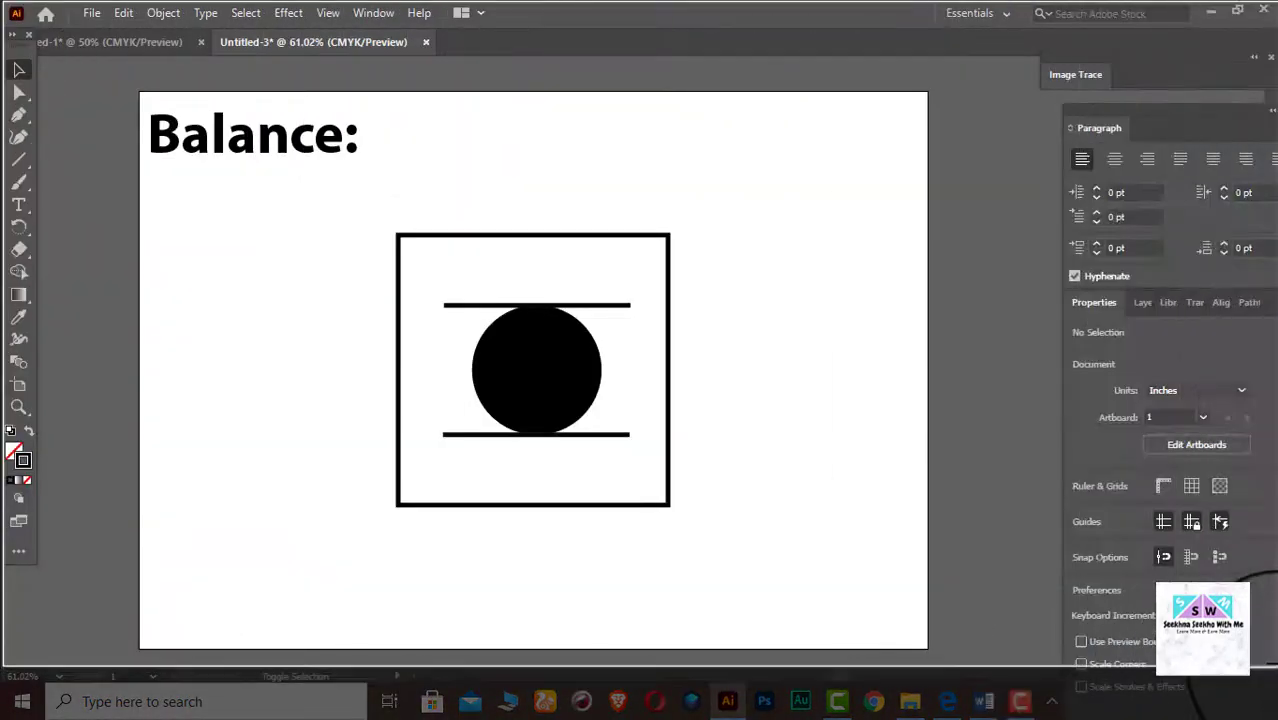
drag(1276, 665, 1276, 718)
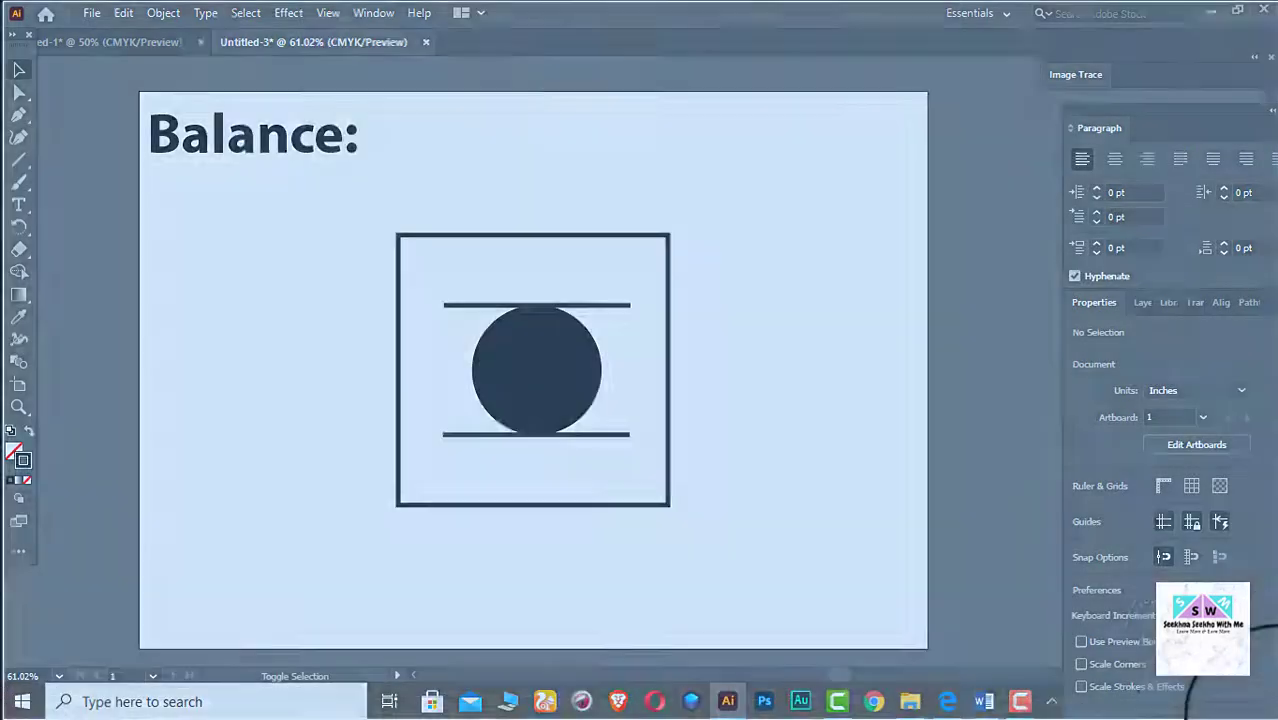
Step: Switch to the Word document and paste the screenshot under the "Balance:" list item
click(983, 701)
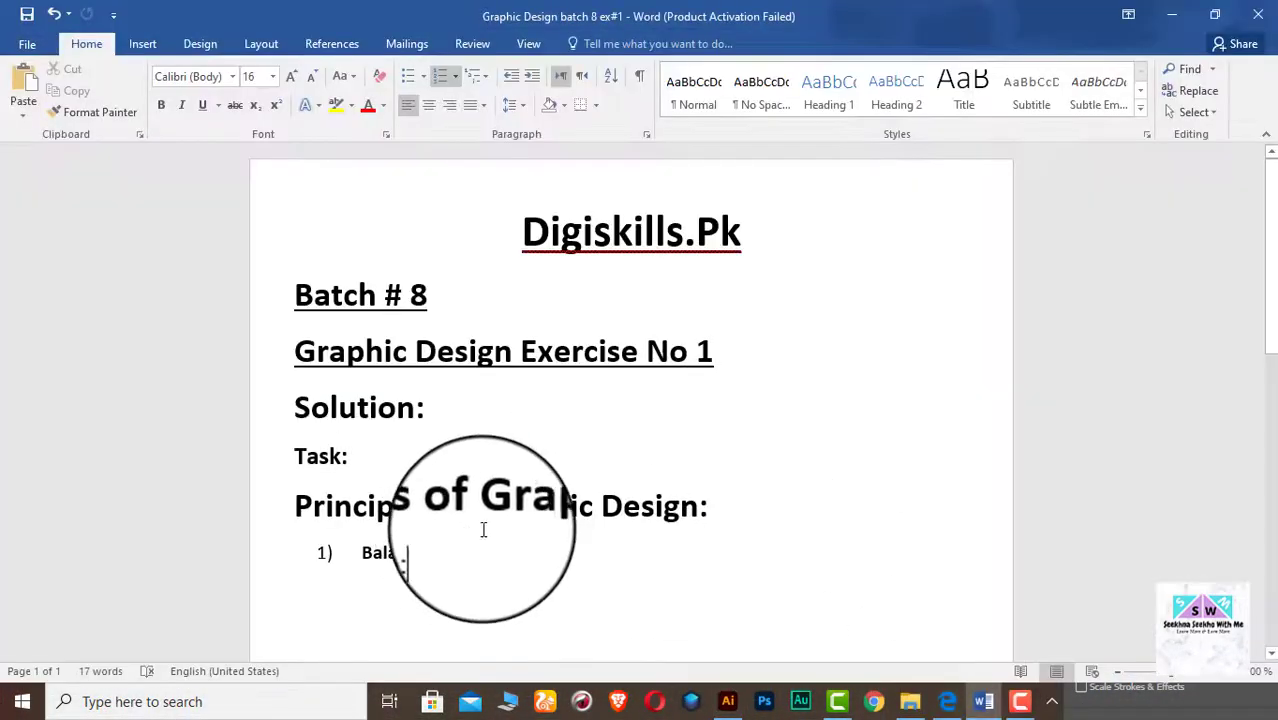
key(ctrl+v)
scroll(489, 530, down, 1)
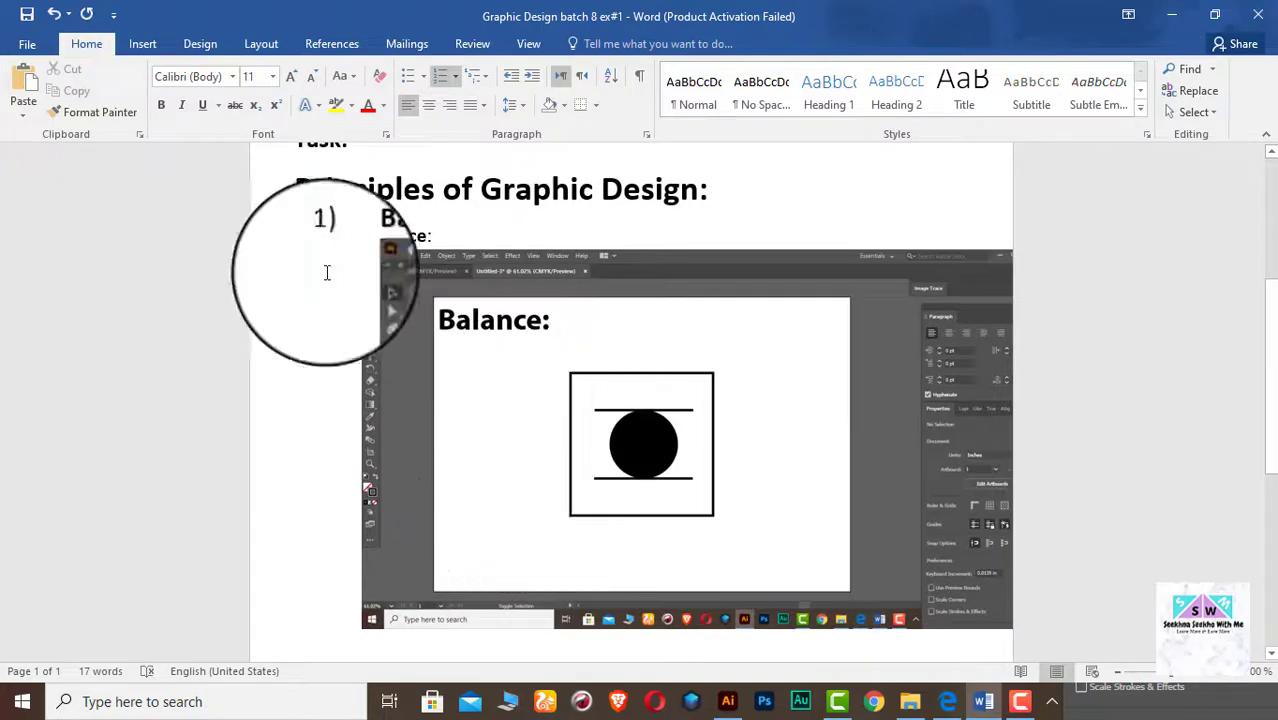
scroll(364, 378, down, 1)
Step: Narrow the pasted screenshot so it fits within the page margins
click(364, 378)
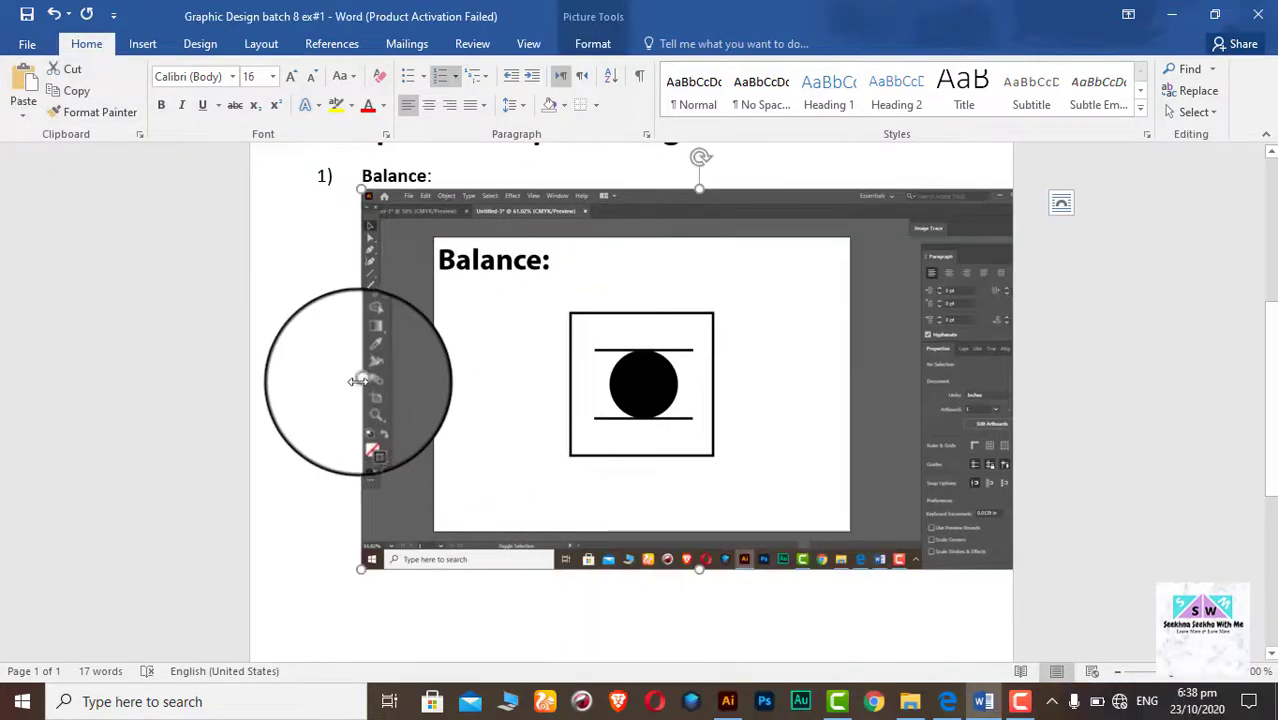
drag(358, 381, 441, 410)
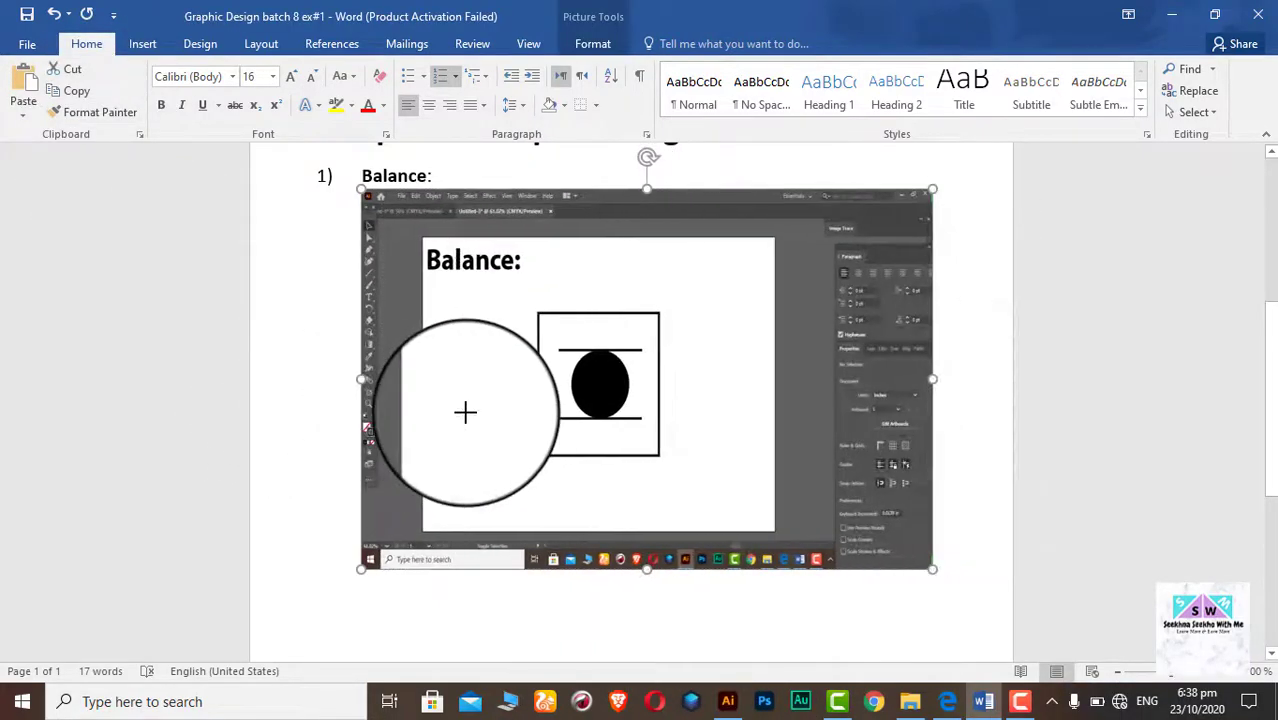
scroll(864, 399, up, 1)
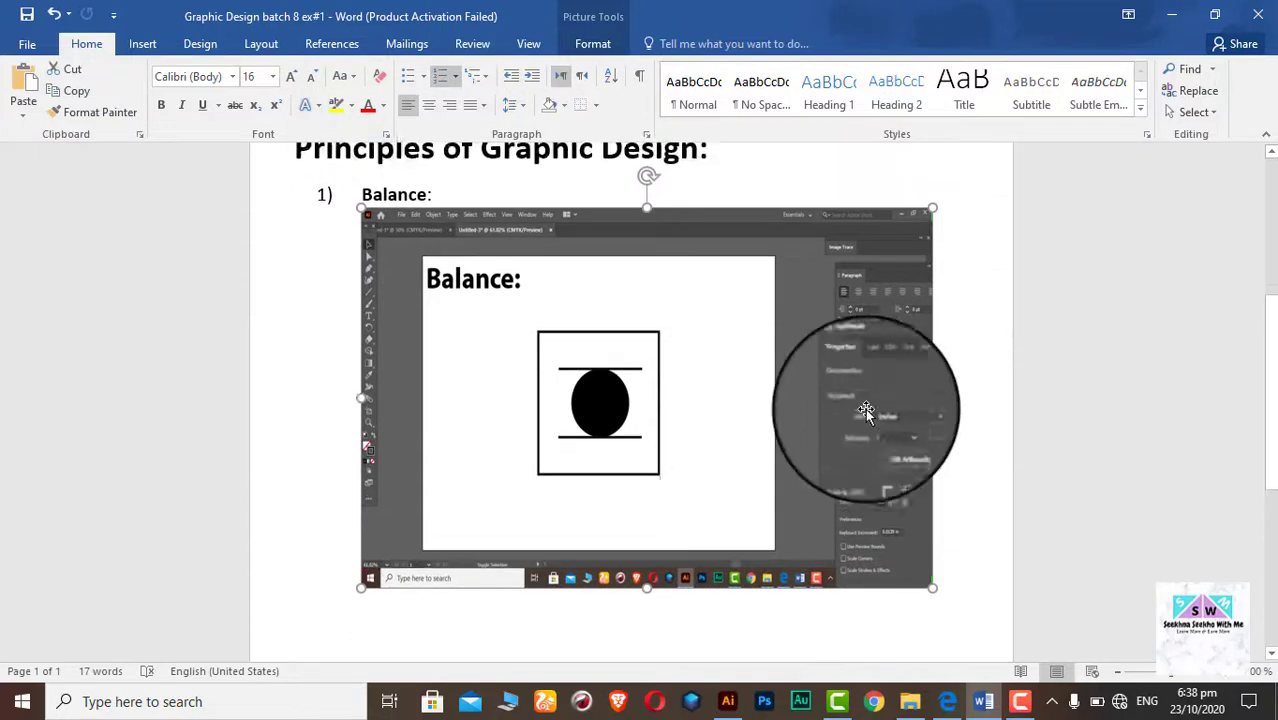
scroll(600, 480, down, 1)
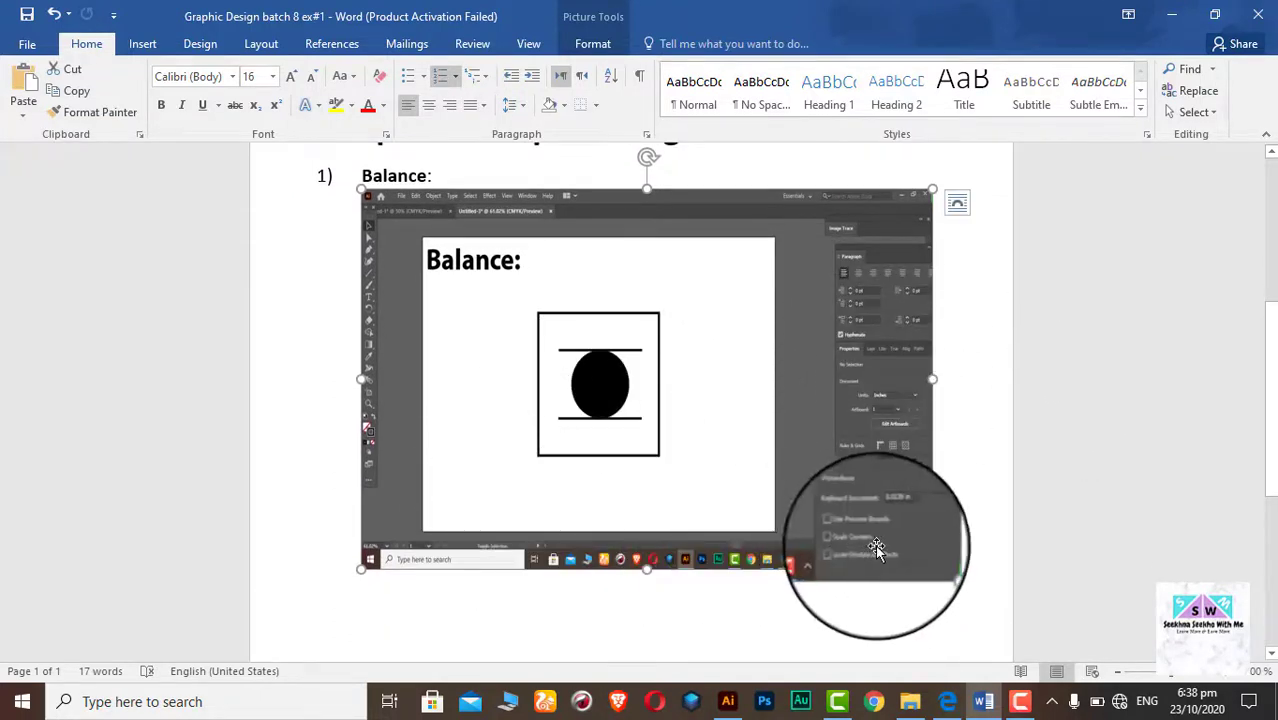
Step: Add a second numbered item reading "Scale:" below the screenshot in the Word document
click(945, 562)
scroll(938, 572, down, 1)
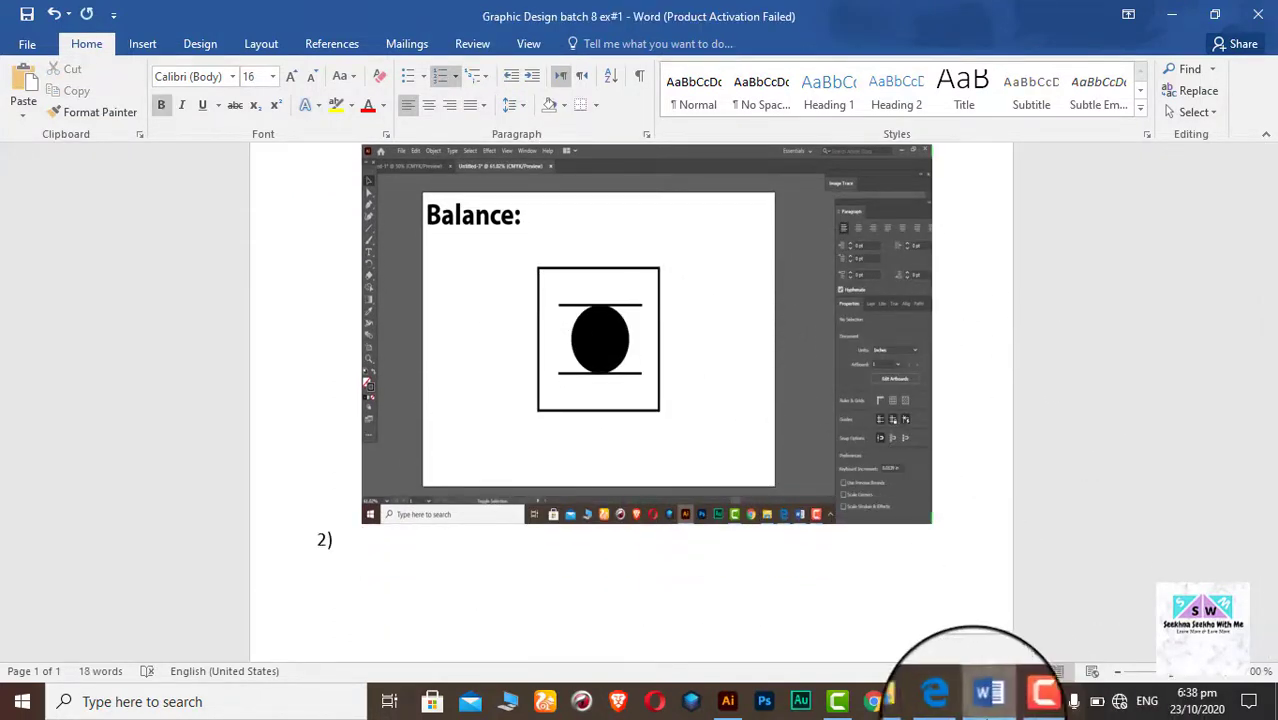
click(728, 701)
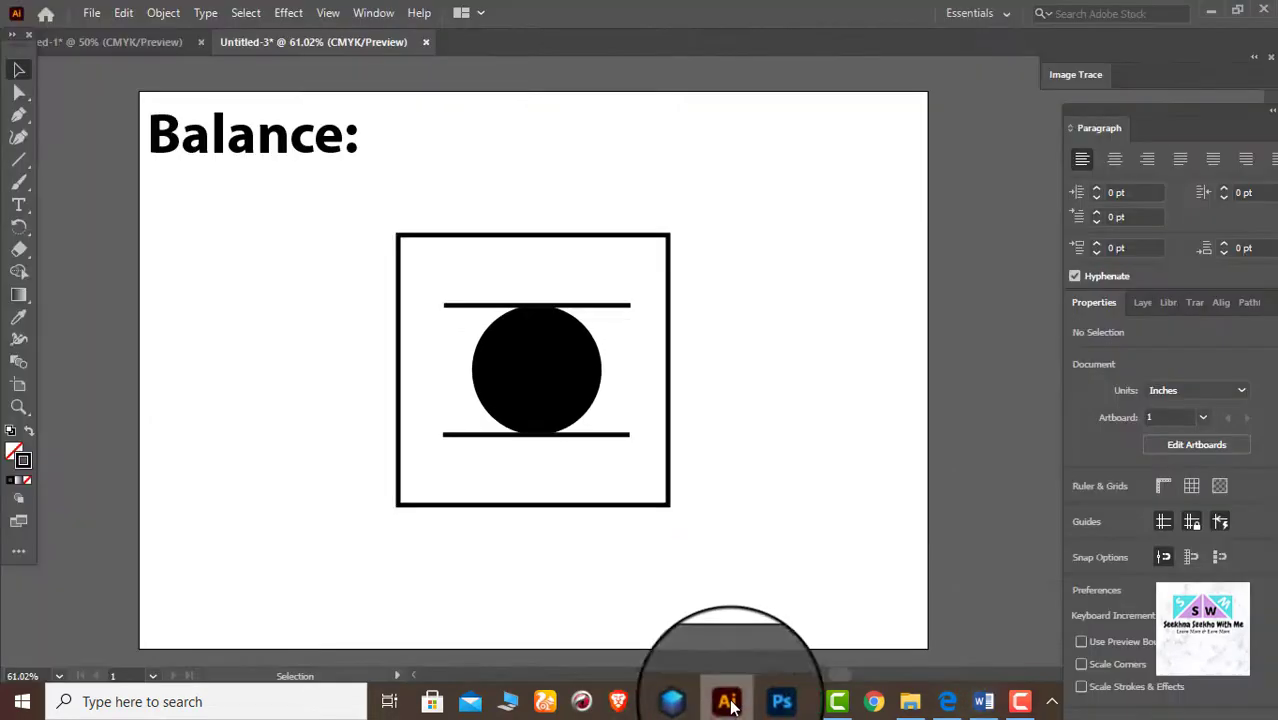
click(984, 701)
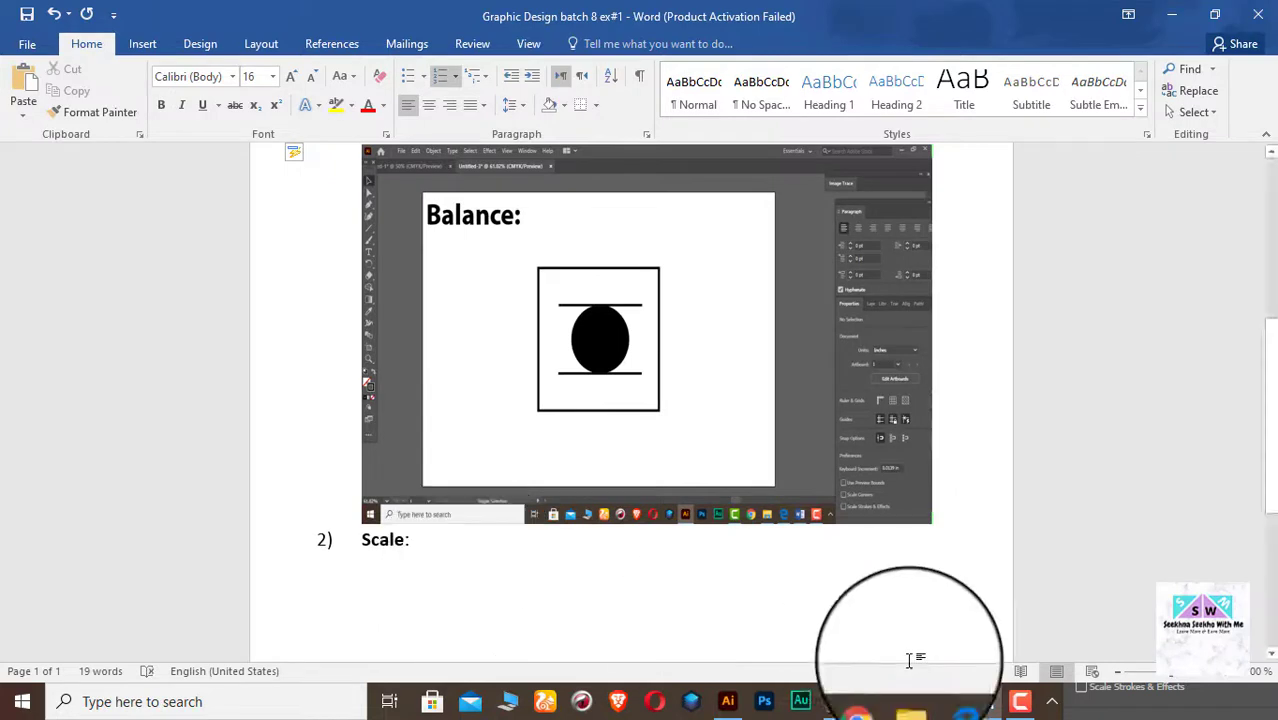
Step: Switch back to Illustrator and change the heading text to "Scale:"
click(728, 701)
double_click(262, 148)
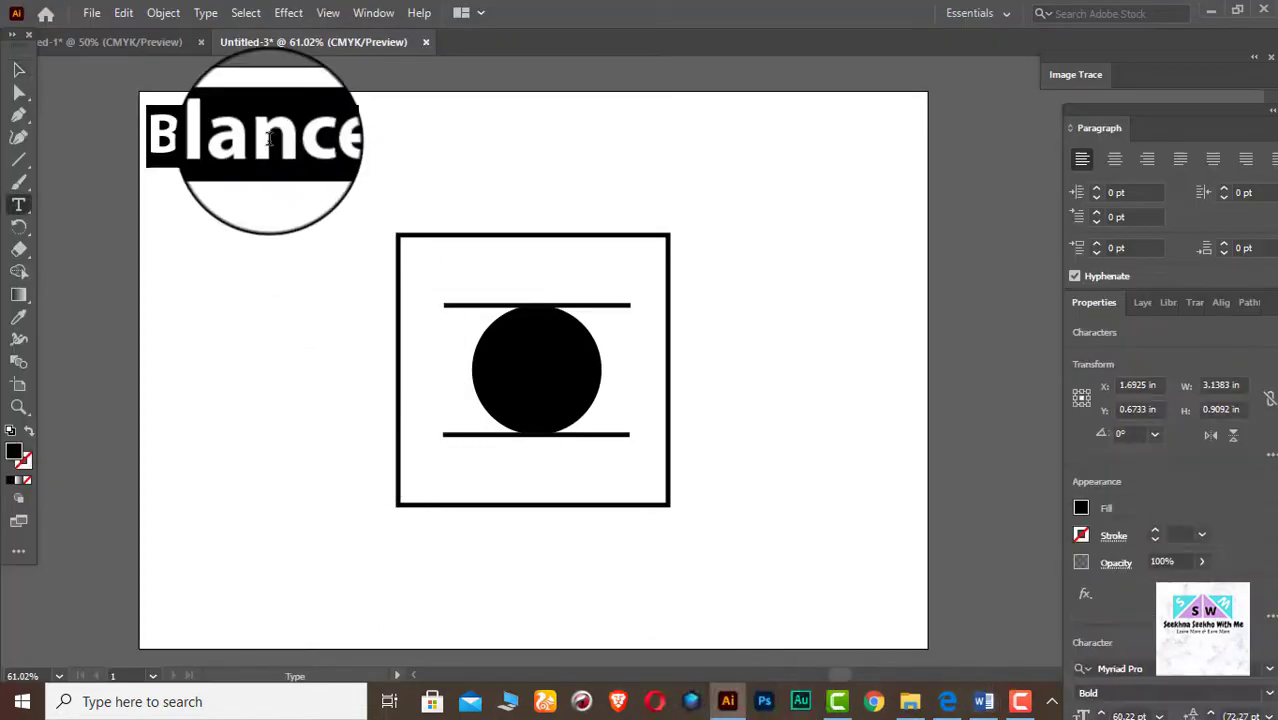
text(sale:)
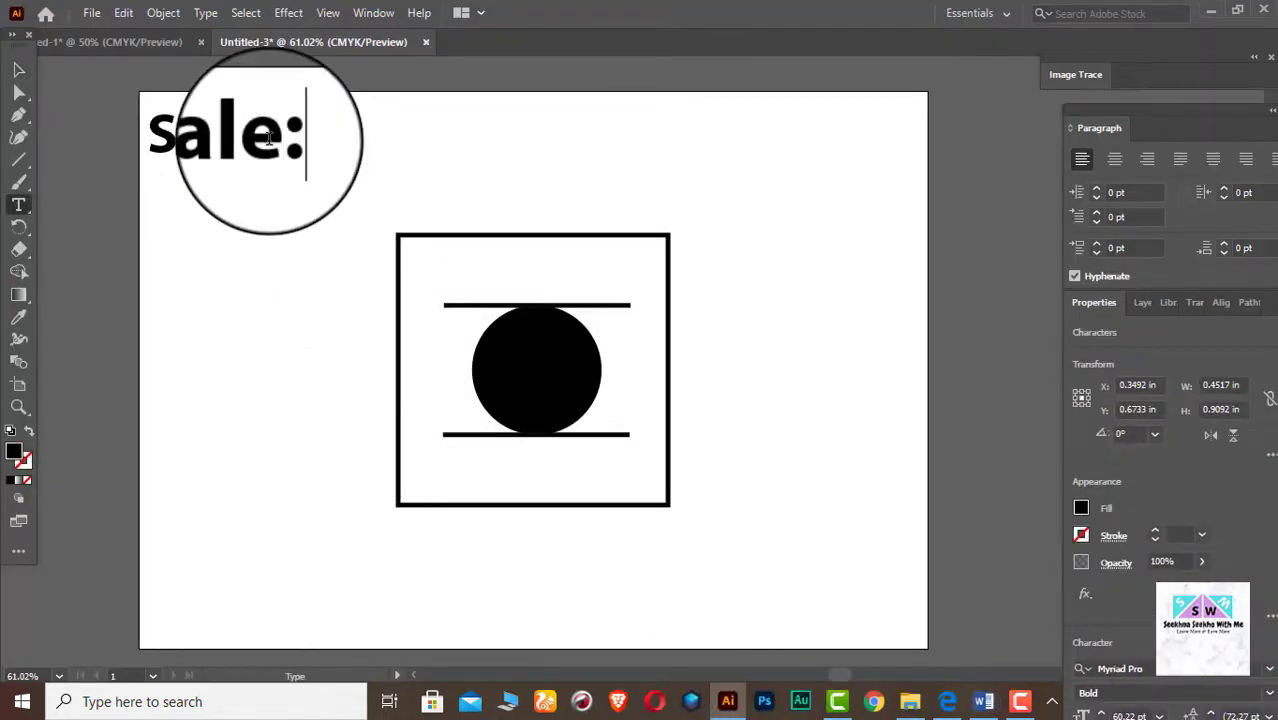
drag(265, 138, 278, 132)
click(19, 70)
Step: Delete the black circle and select the pair of lines inside the square
click(539, 322)
key(Delete)
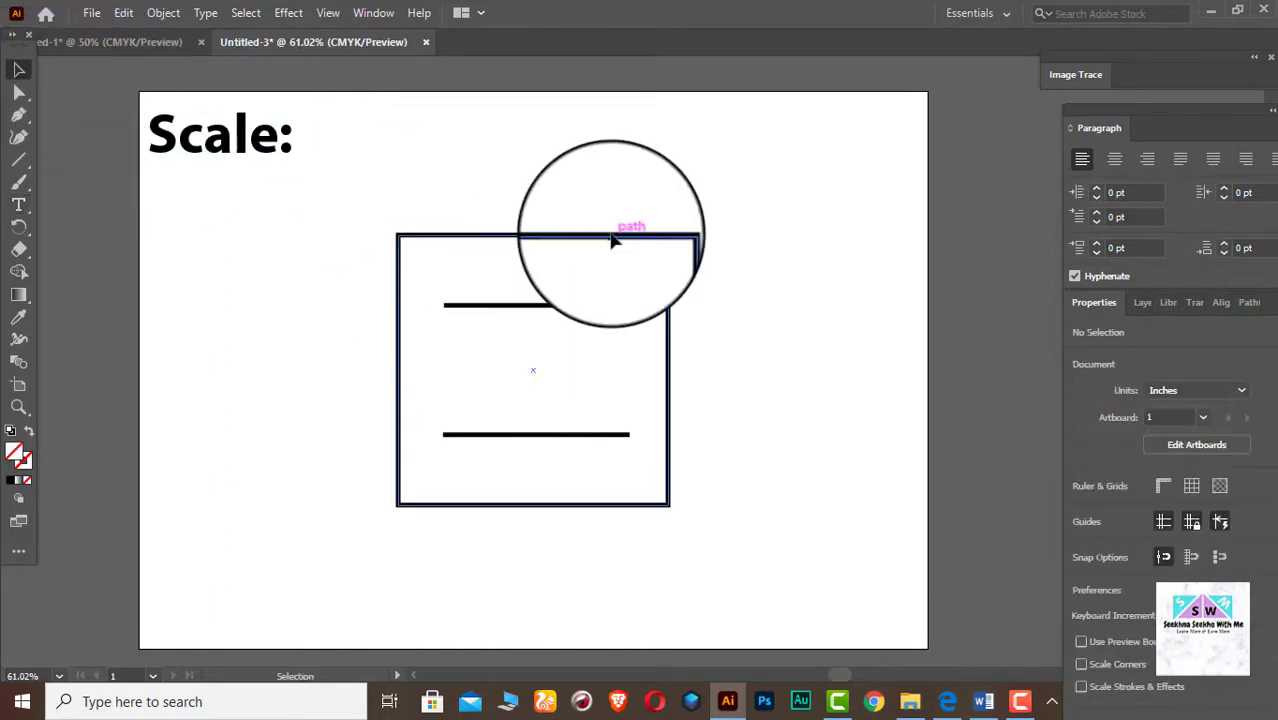
click(612, 240)
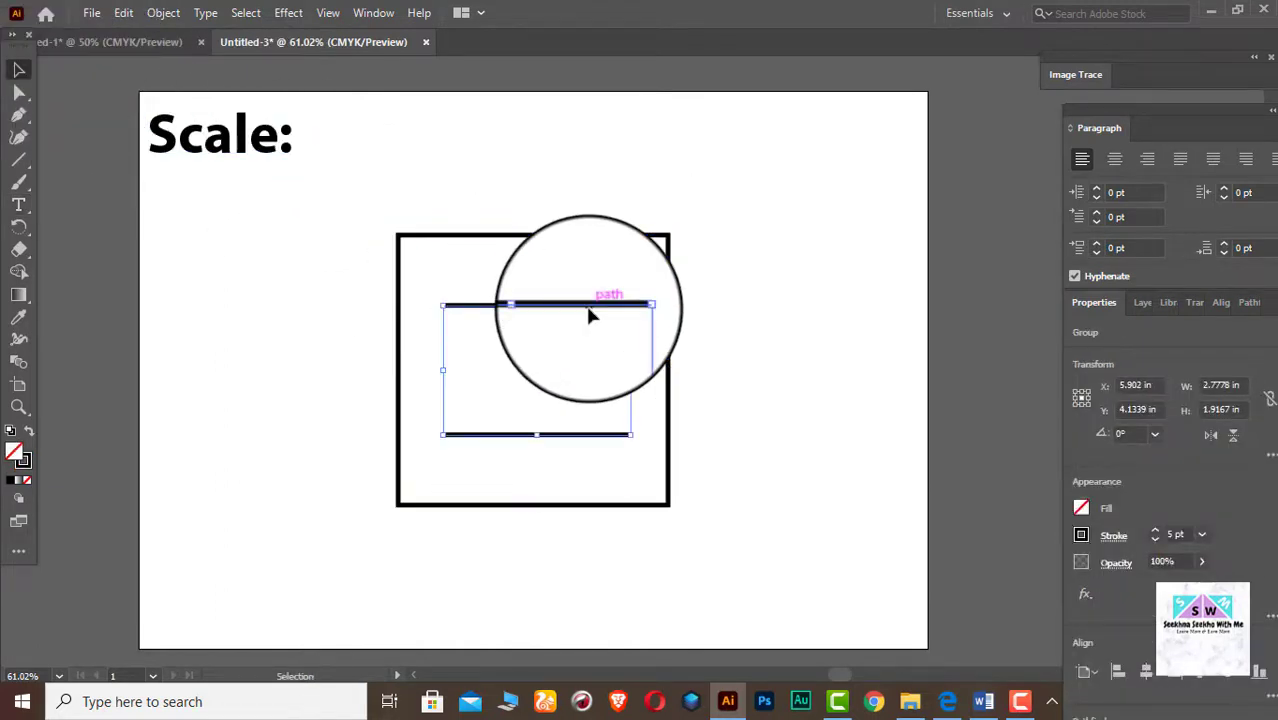
Step: Delete the pair of lines and draw a black-filled square about 1 in wide in the frame's upper-left corner
key(Delete)
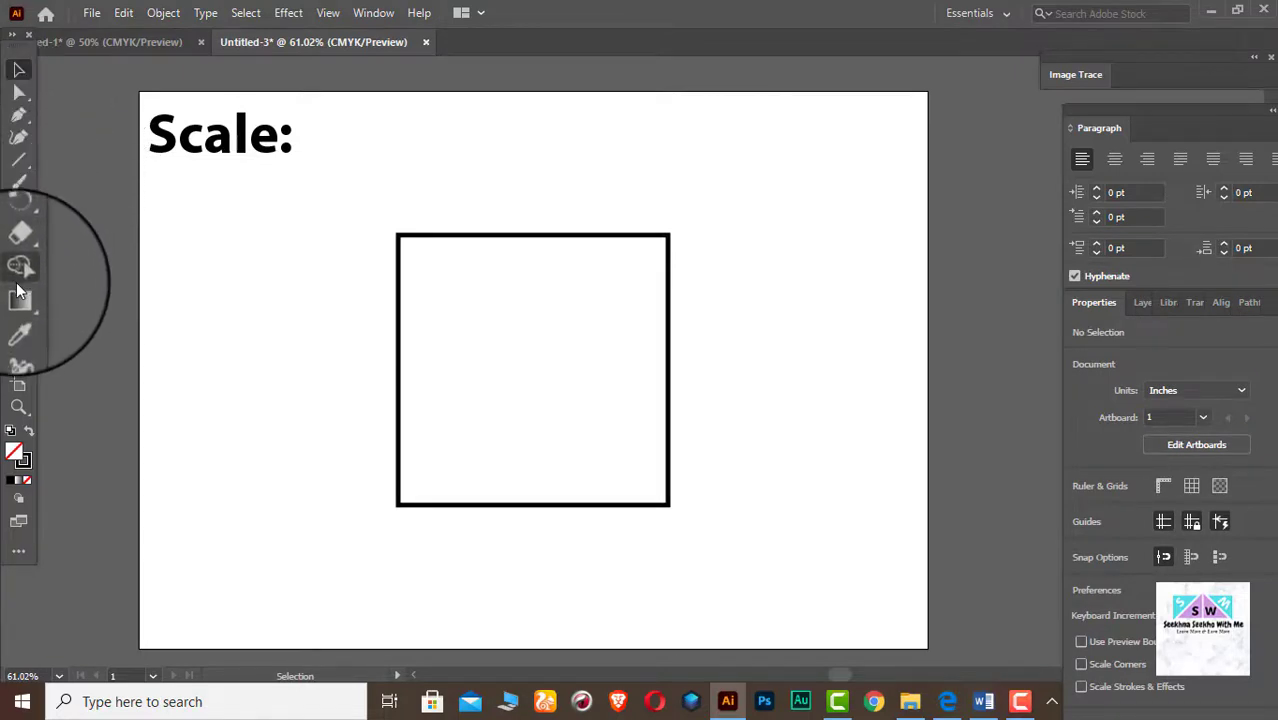
right_click(26, 175)
click(82, 170)
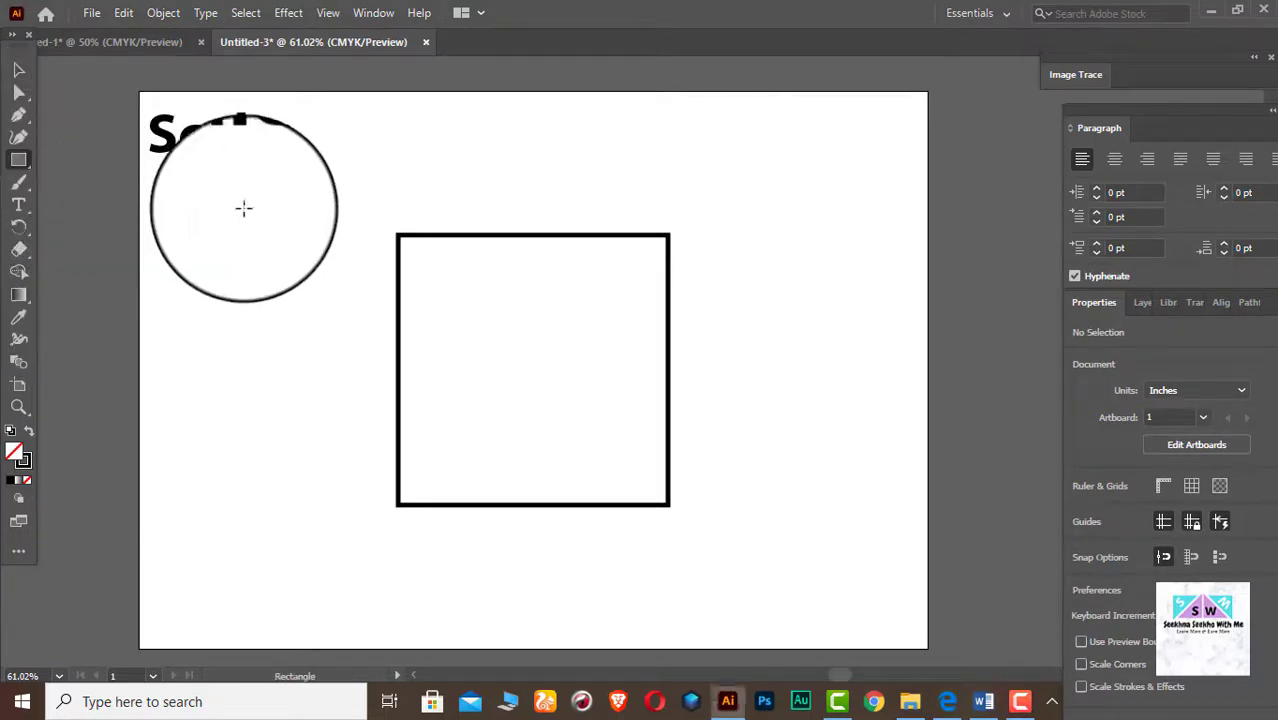
mouse_move(426, 272)
mouse_down()
mouse_move(494, 334)
mouse_move(486, 325)
mouse_up()
click(29, 430)
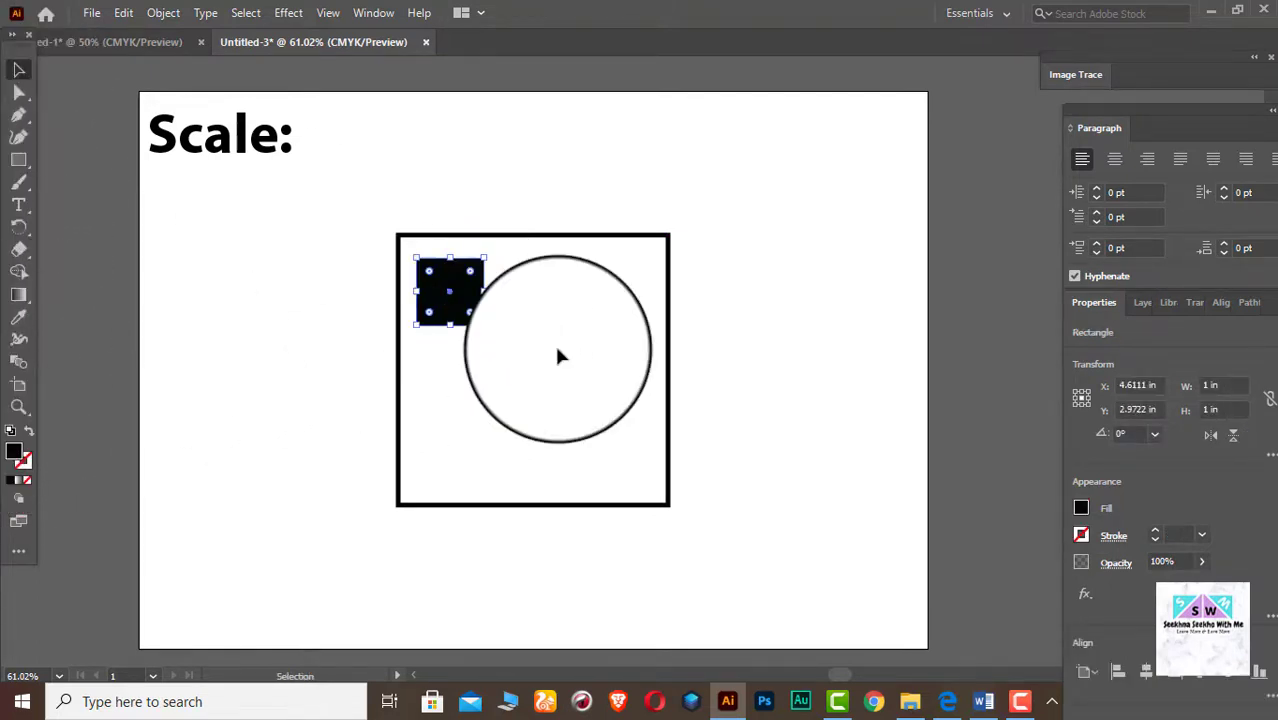
Step: Copy the black square twice diagonally toward the frame's lower-right corner, scaling each copy smaller than the one before
click(554, 342)
drag(453, 297, 538, 368)
key(ctrl+z)
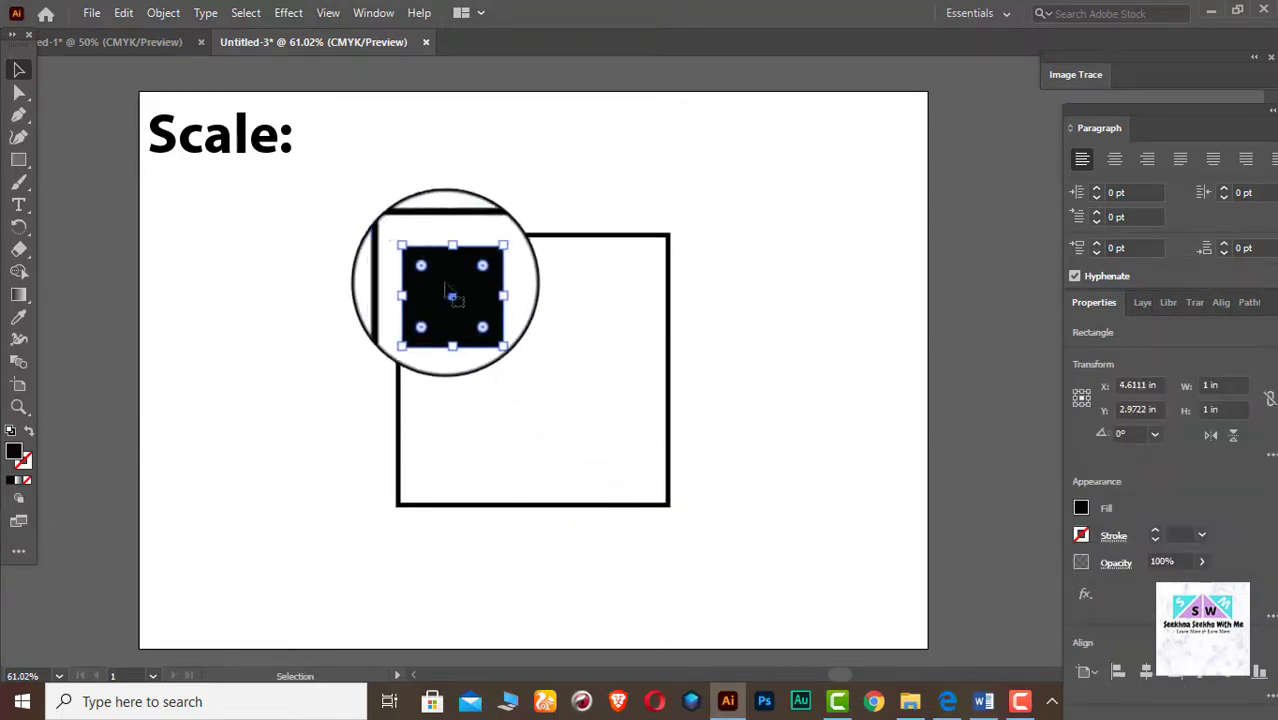
drag(459, 300, 559, 404)
key(alt+shift)
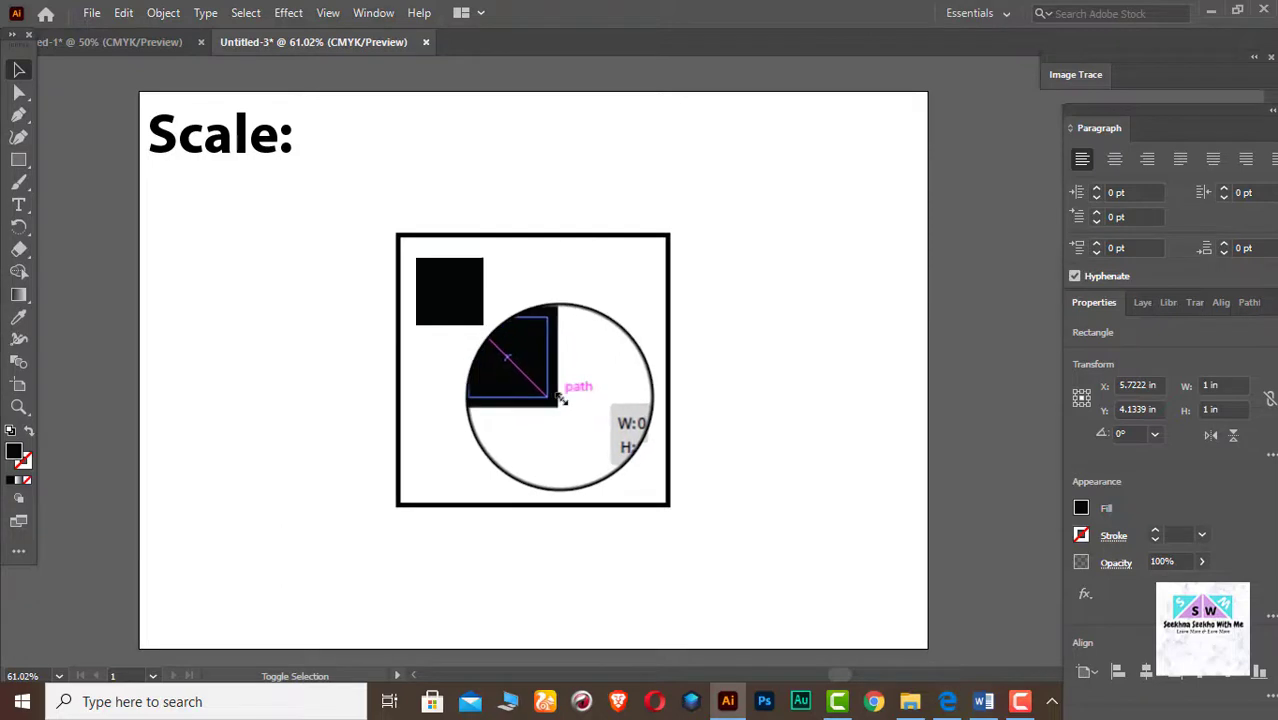
drag(561, 399, 609, 457)
click(535, 274)
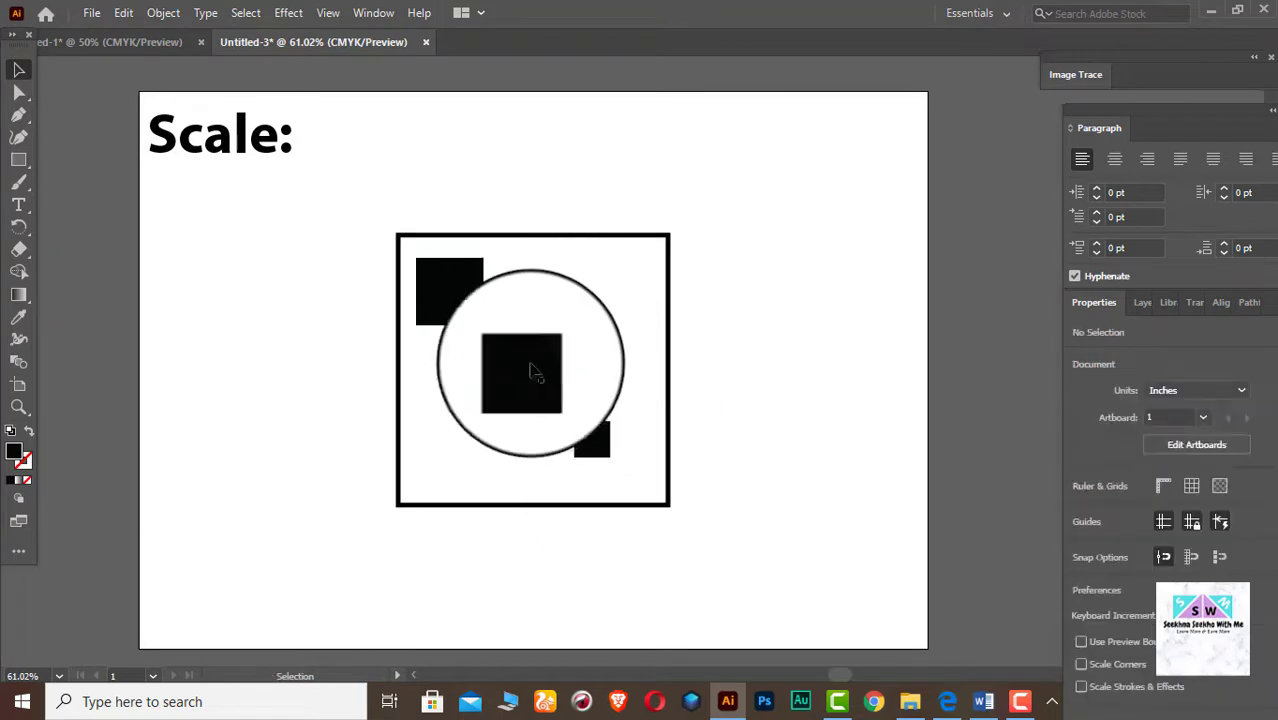
Step: Group the three black squares and center them horizontally and vertically on the frame
click(456, 306)
shift+click(533, 380)
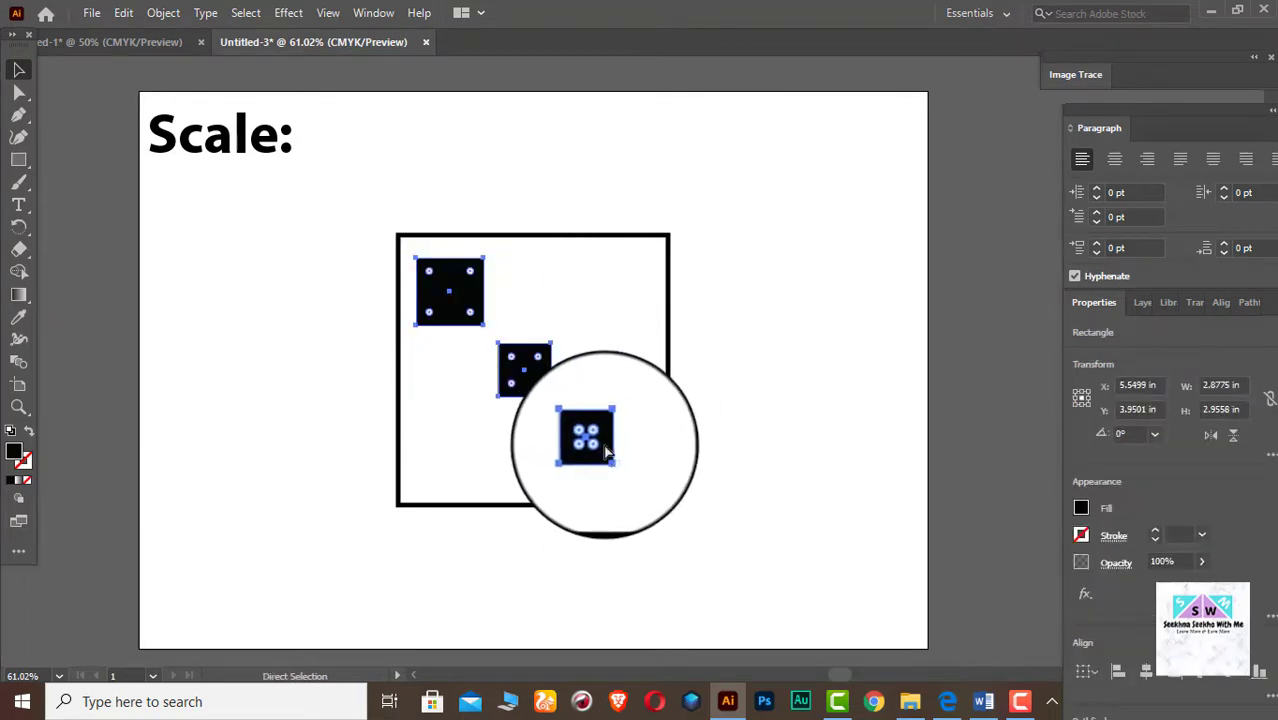
key(v)
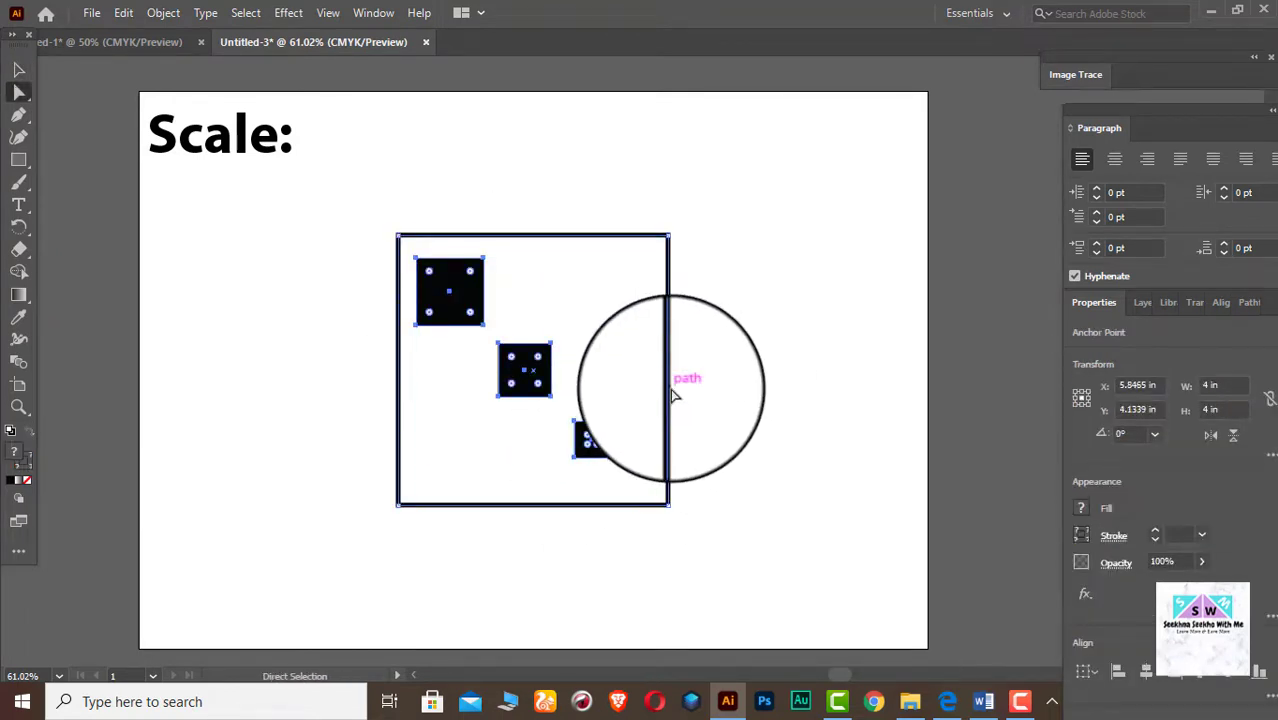
click(18, 69)
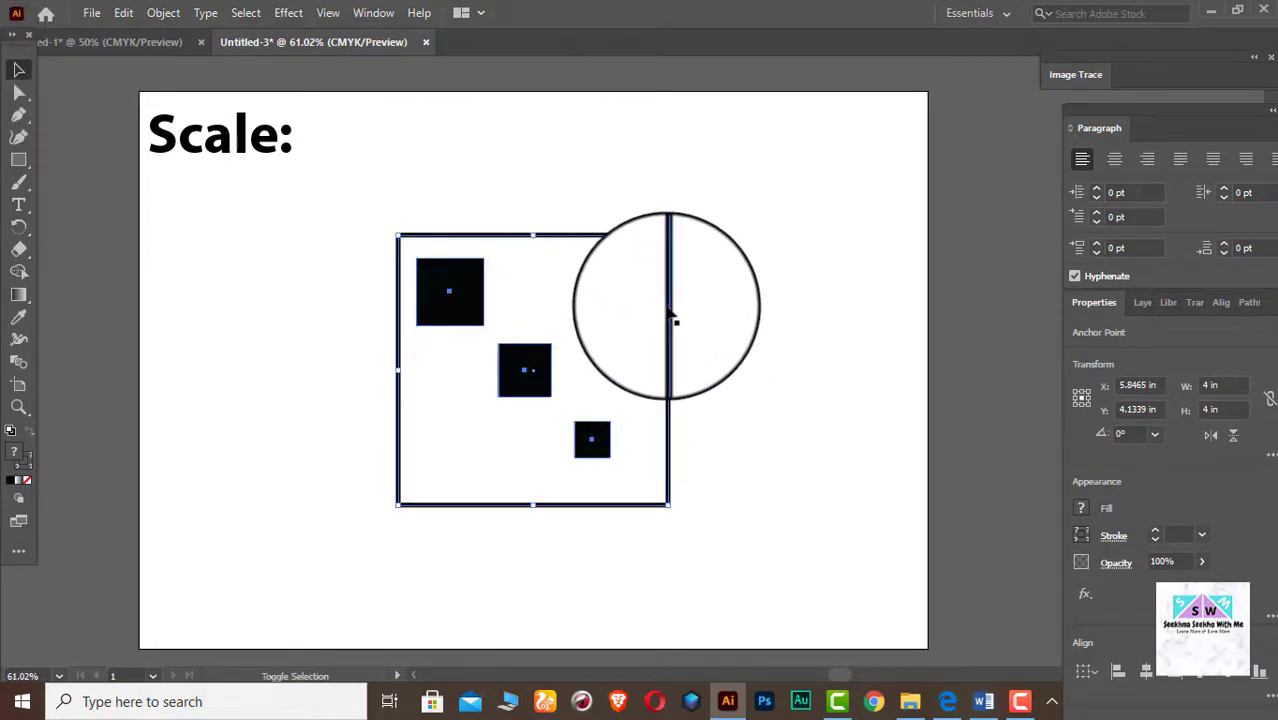
click(703, 296)
click(668, 313)
click(645, 361)
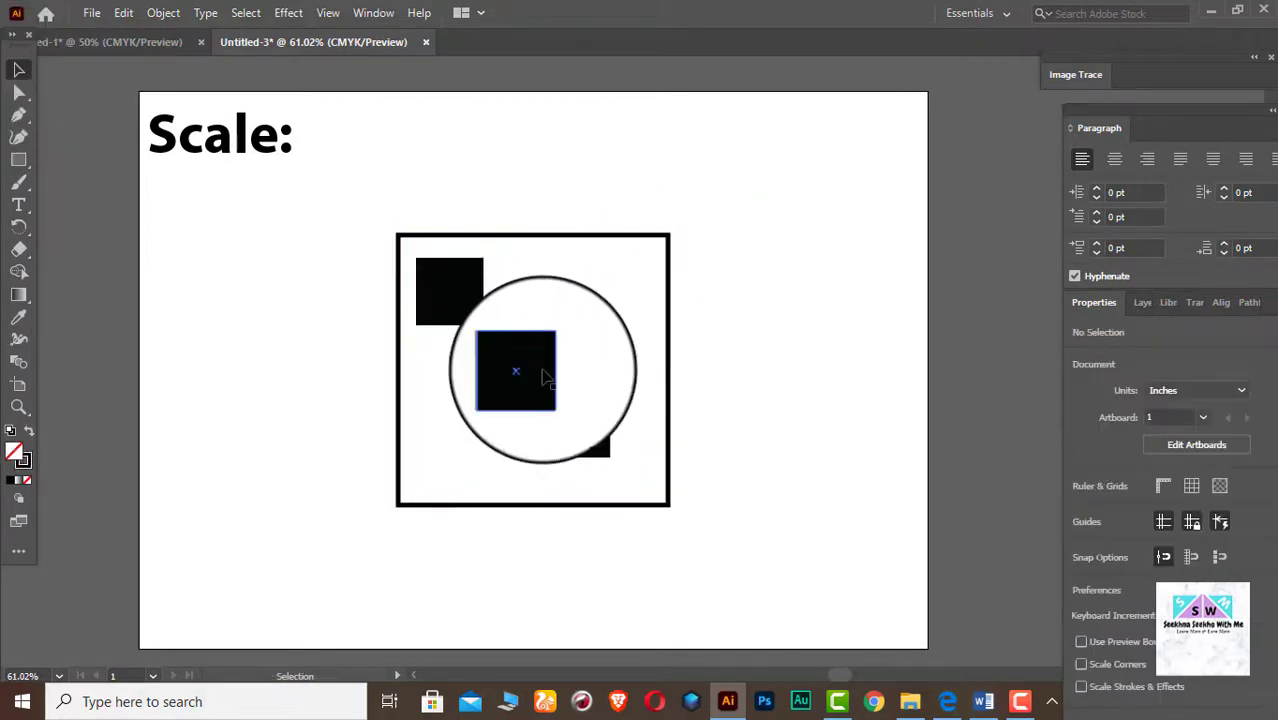
click(541, 370)
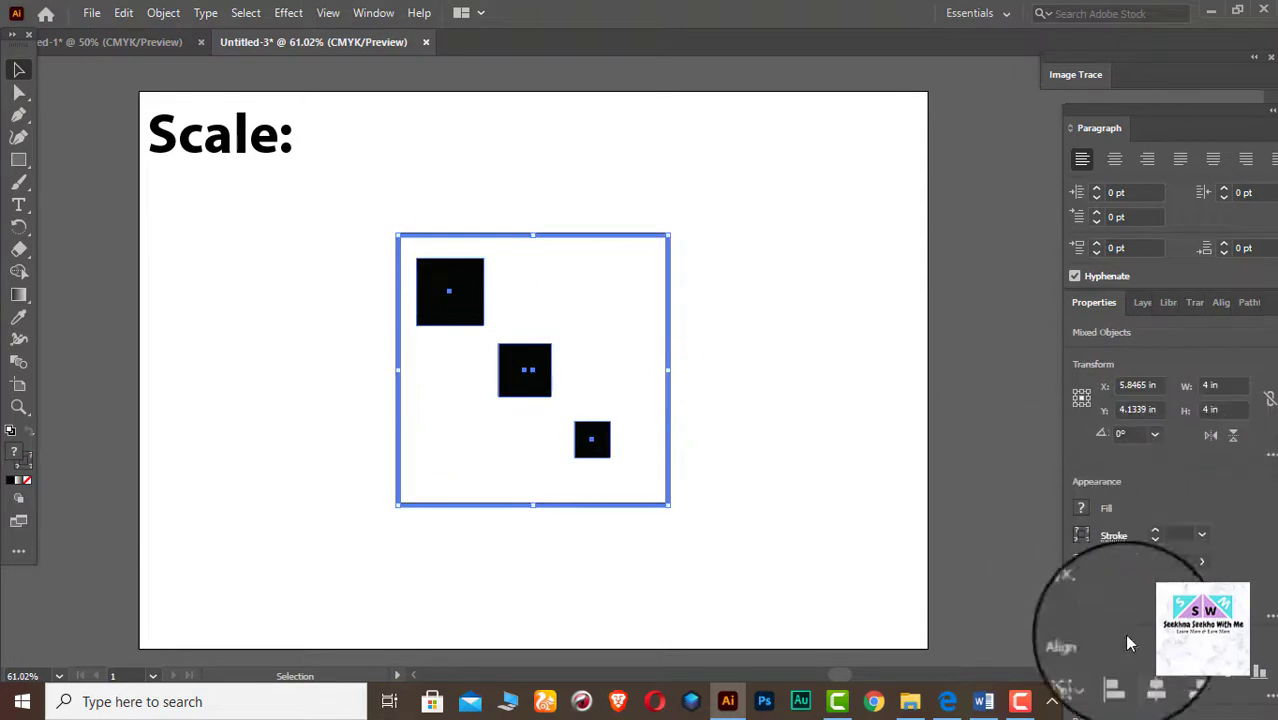
click(1146, 671)
click(1231, 671)
click(811, 462)
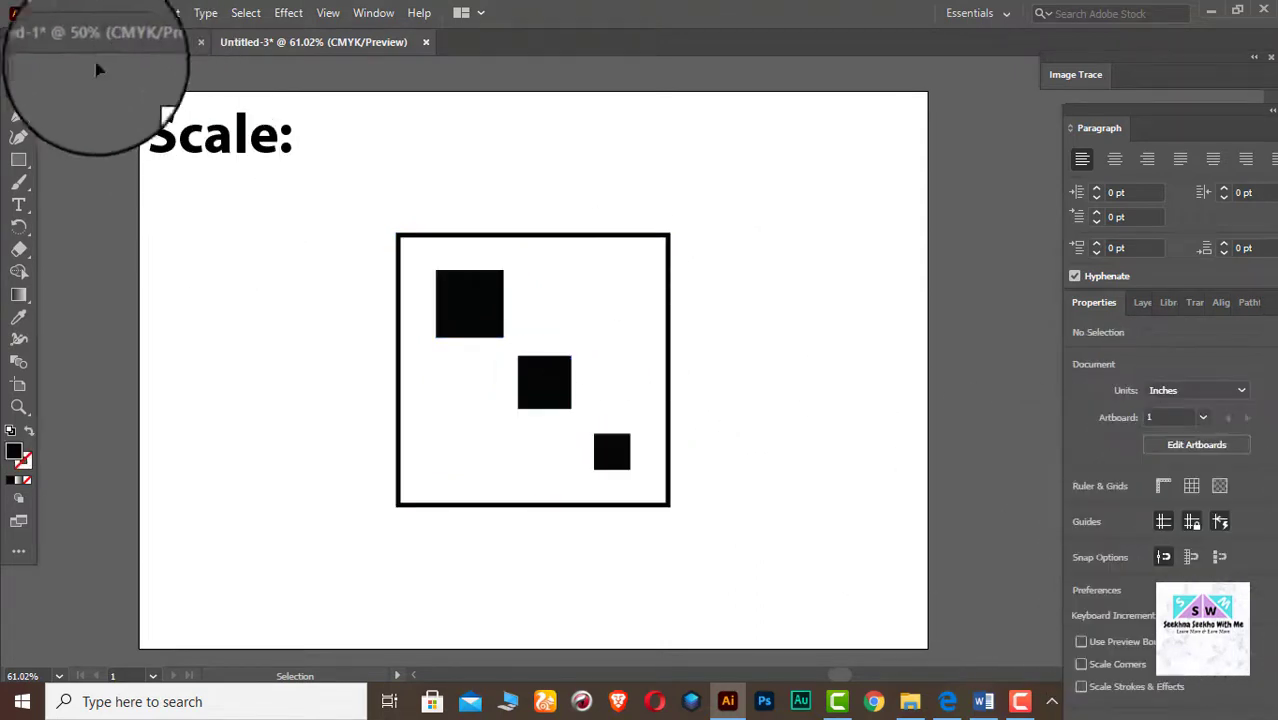
Step: Capture a screenshot of the Scale artwork and paste it under the "Scale:" item in the Word document
scroll(846, 296, down, 1)
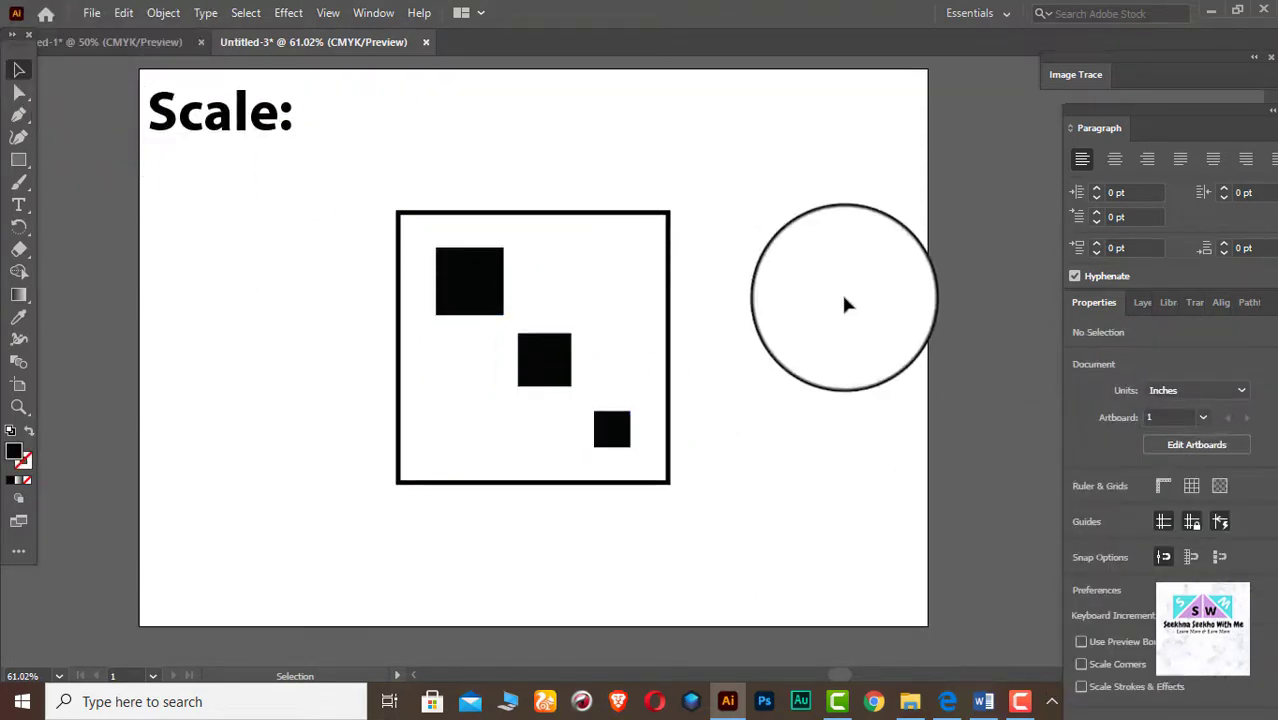
key(super+shift+s)
mouse_move(1, 1)
mouse_down()
mouse_move(214, 118)
mouse_move(845, 530)
mouse_up()
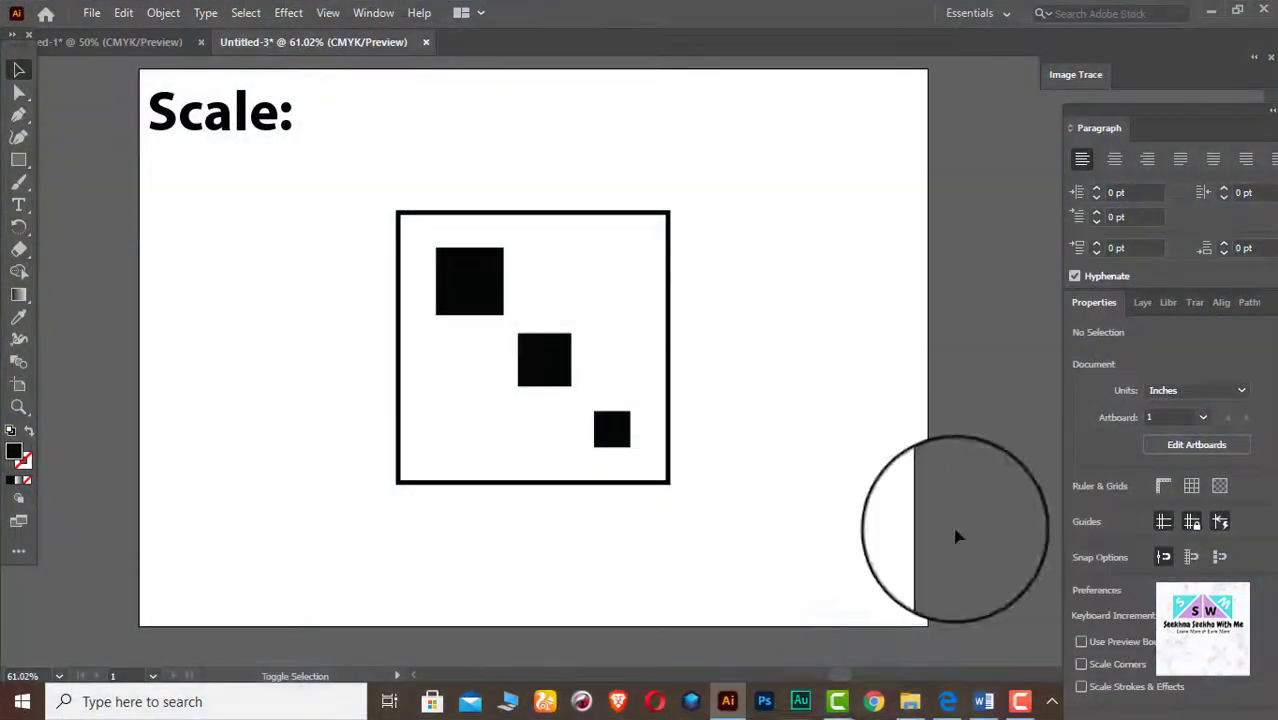
click(985, 693)
key(ctrl+v)
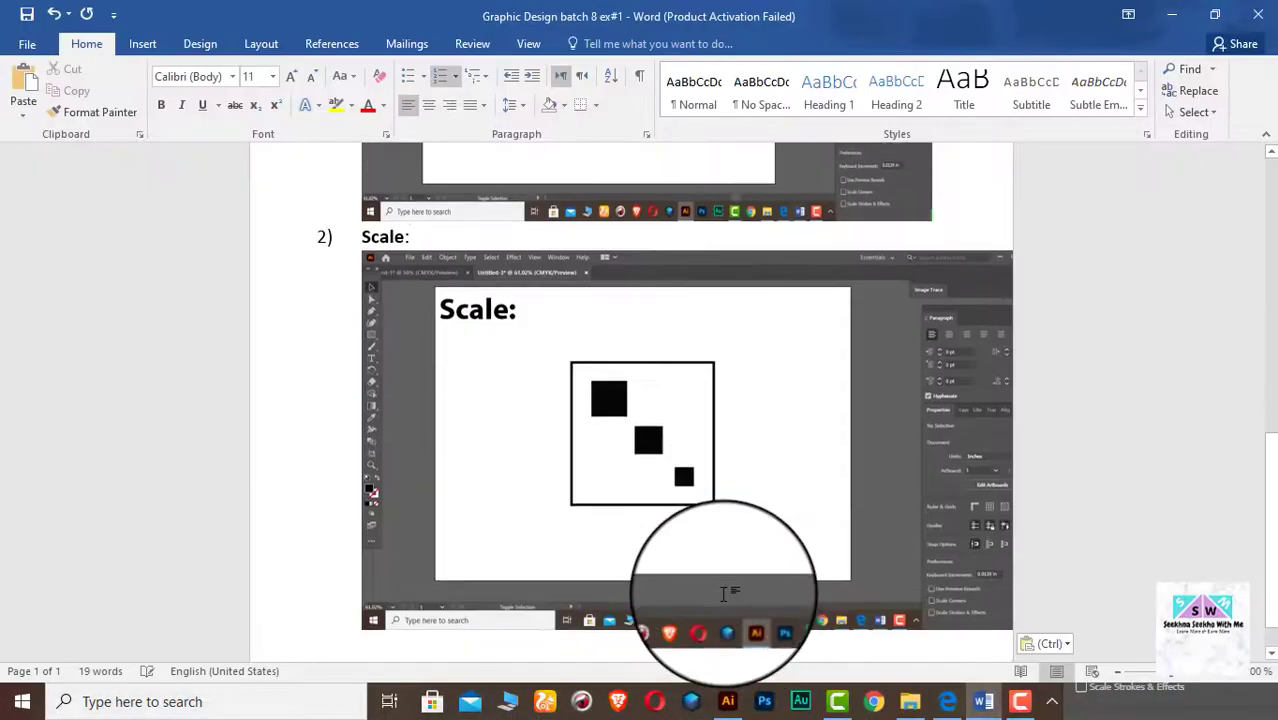
Step: Narrow the Scale screenshot to fit the page margins and add a third numbered item reading "Repition:" below it
click(358, 442)
drag(428, 449, 468, 455)
scroll(468, 455, down, 1)
click(936, 596)
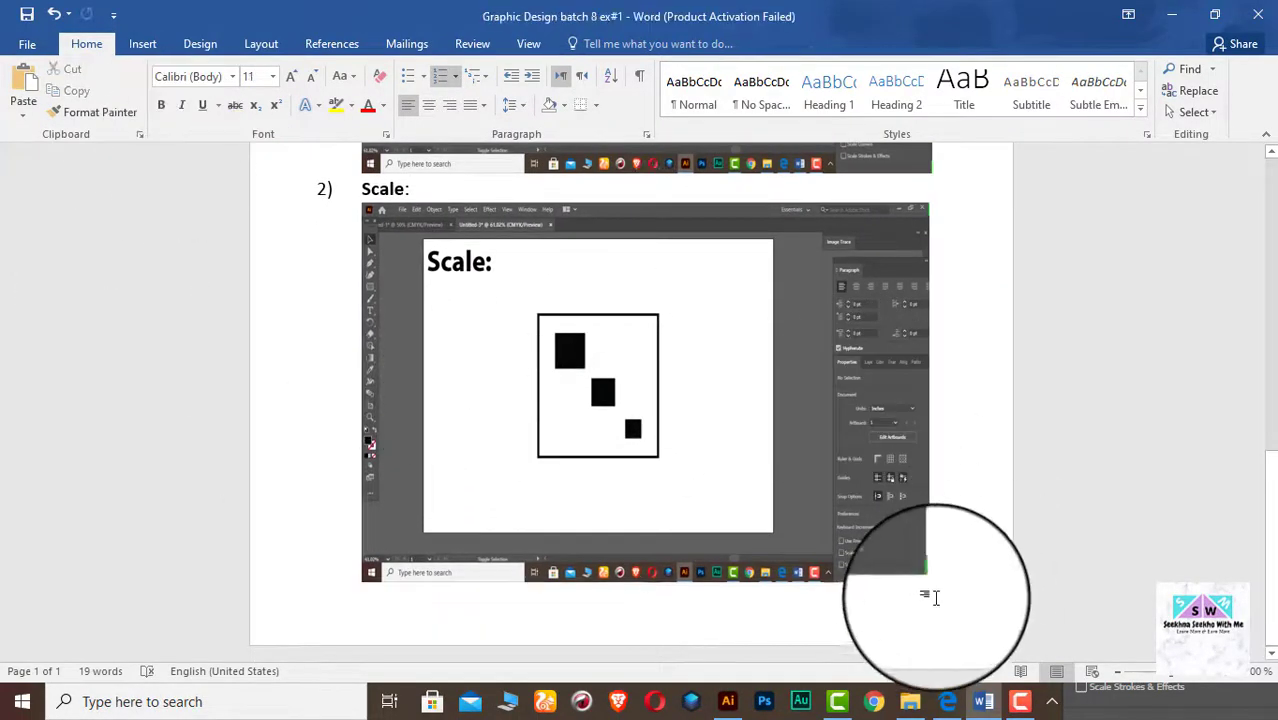
key(Return)
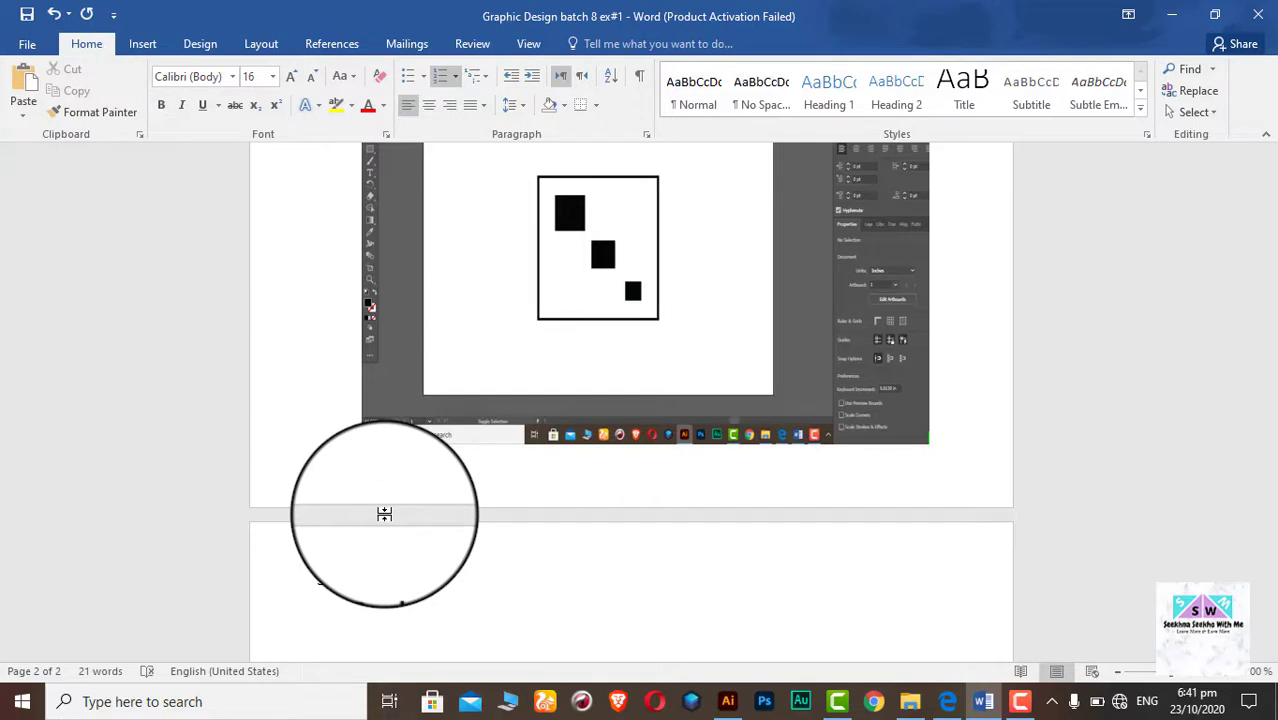
Step: Switch back to Illustrator and change the heading text to "Repition:"
click(727, 701)
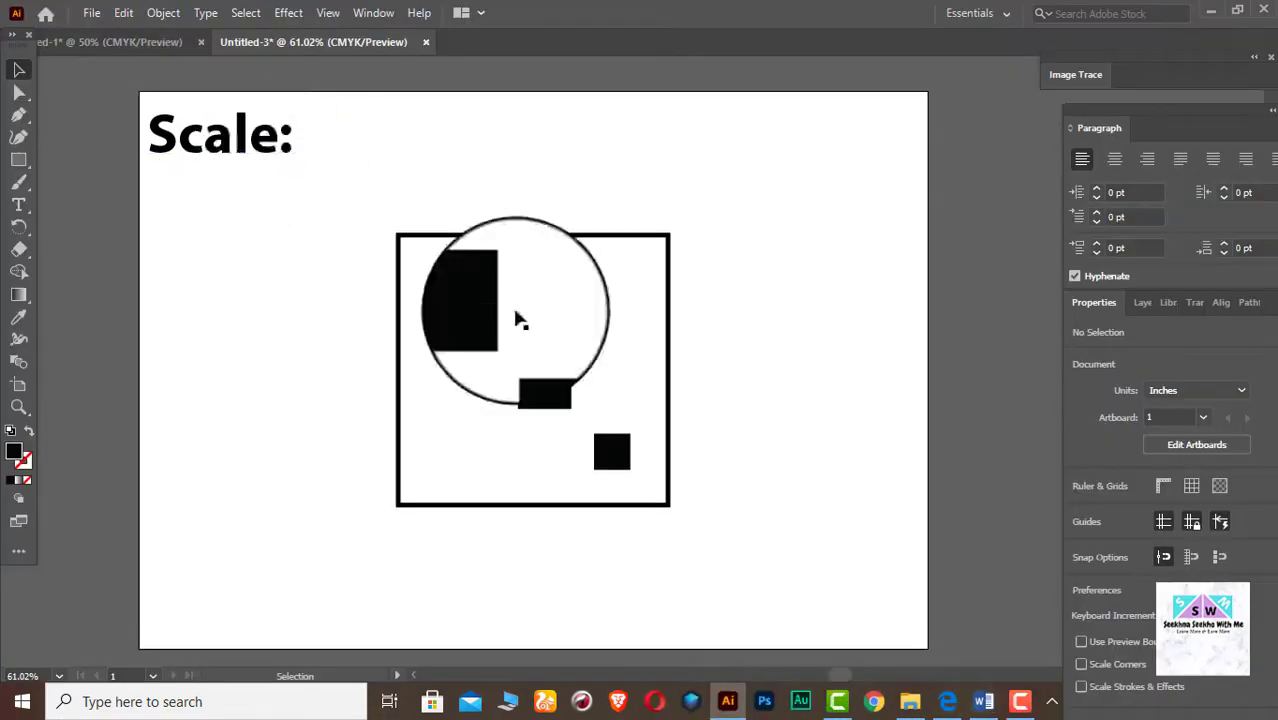
double_click(260, 145)
triple_click(260, 145)
text(R)
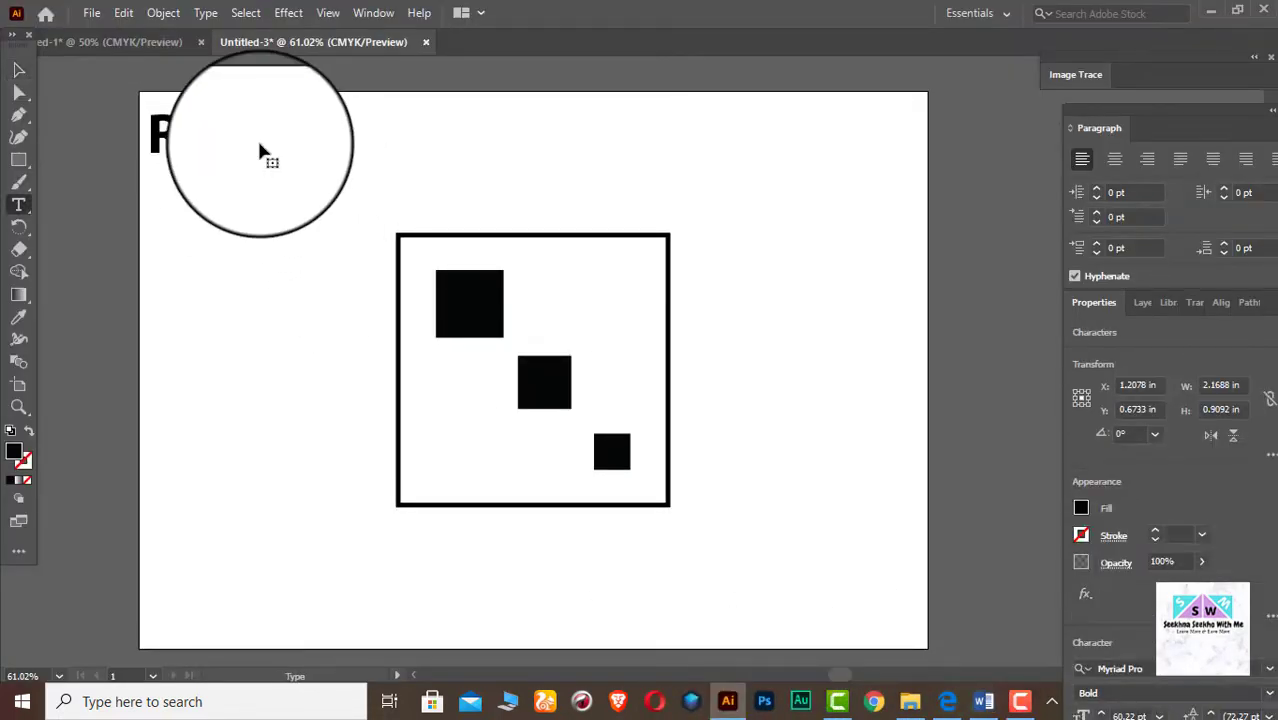
text(epition:)
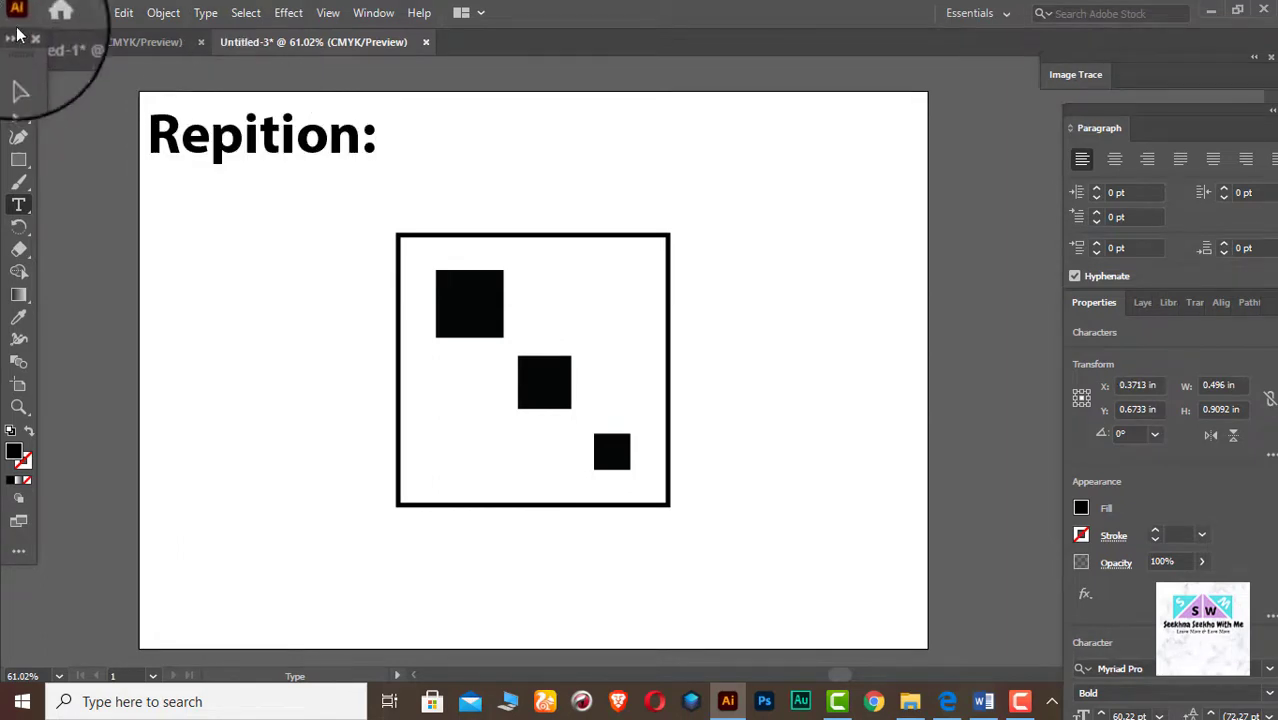
key(Escape)
Step: Delete the three squares and draw a horizontal line about 3.4 in long across the upper part of the frame
click(488, 305)
key(Delete)
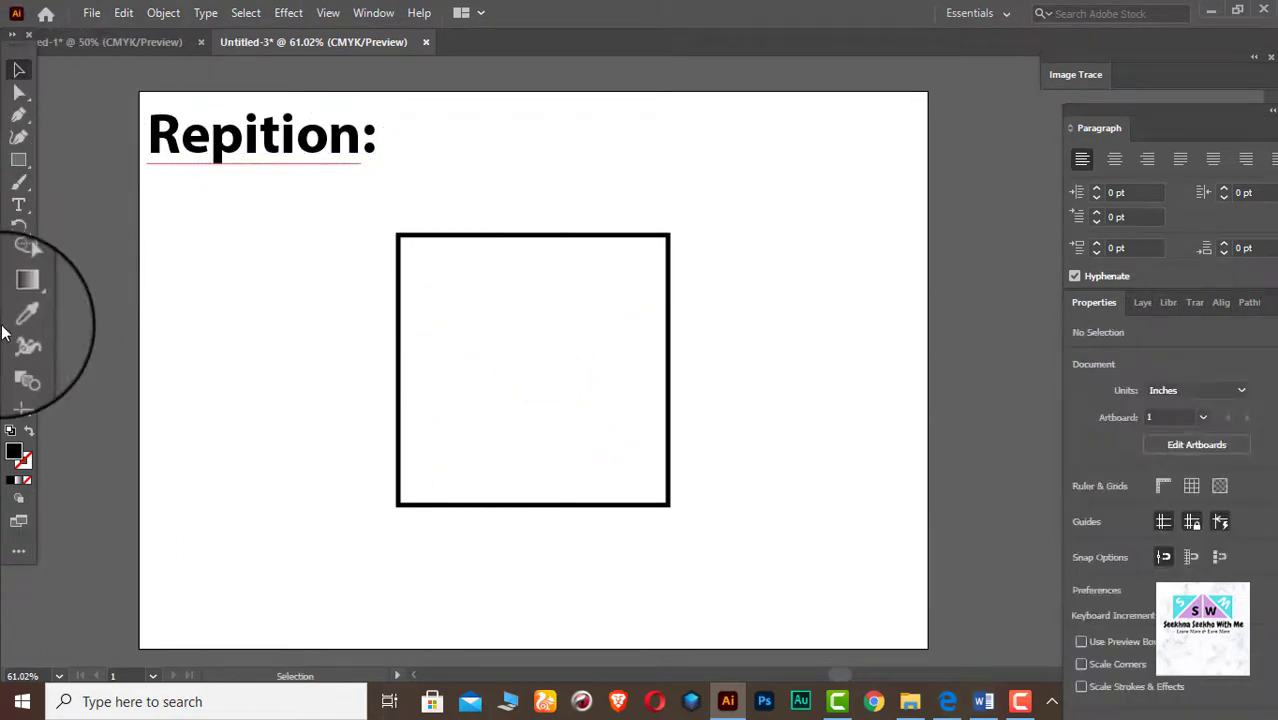
right_click(20, 161)
click(102, 186)
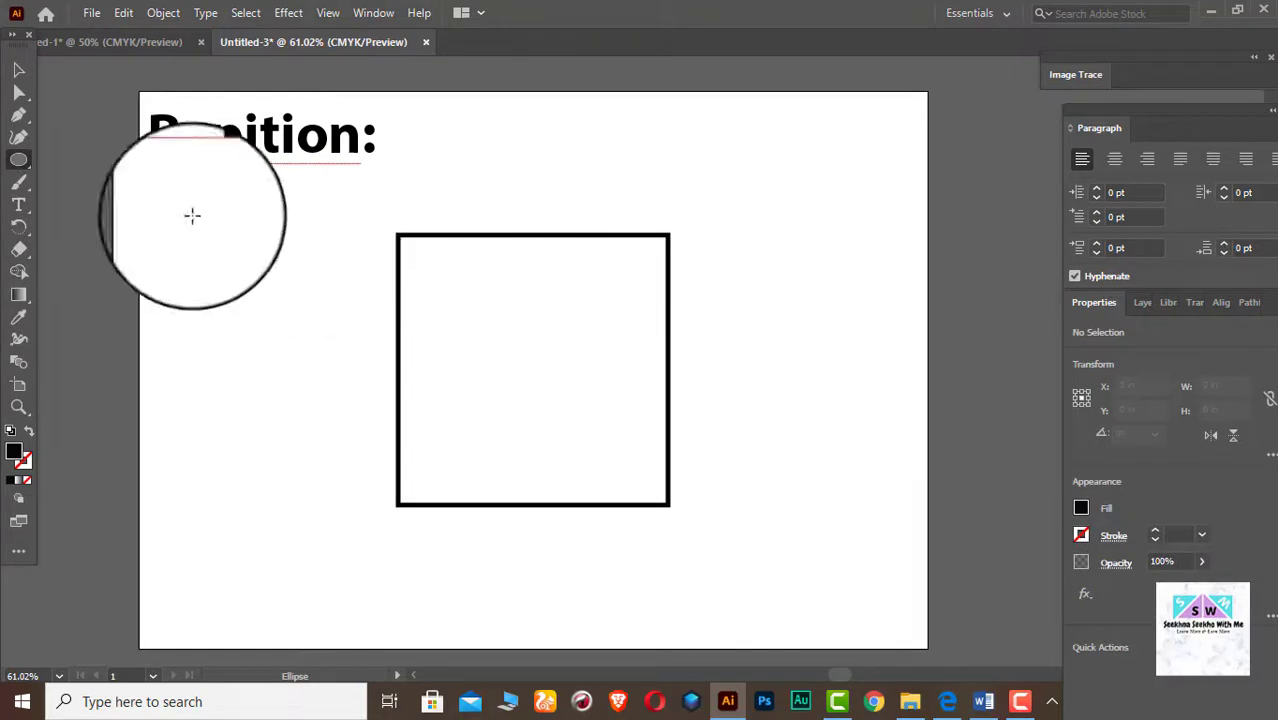
right_click(19, 160)
click(102, 206)
right_click(20, 160)
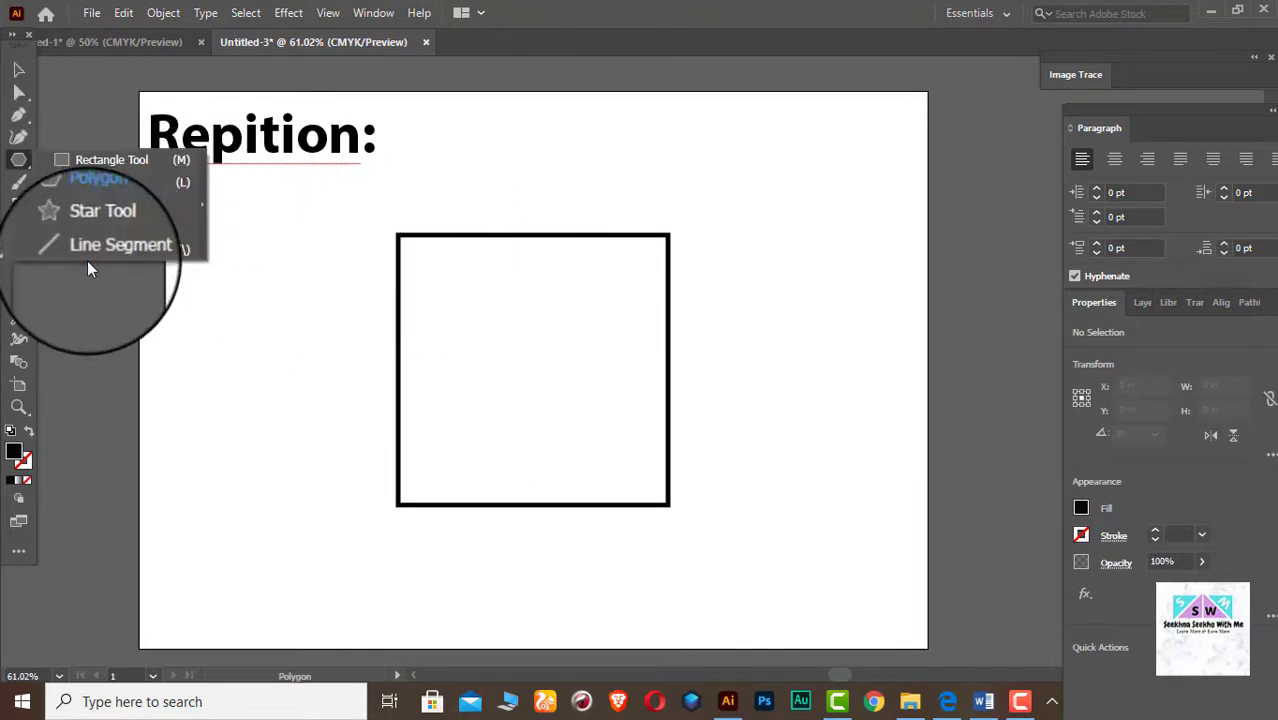
double_click(20, 162)
key(Escape)
drag(18, 160, 103, 251)
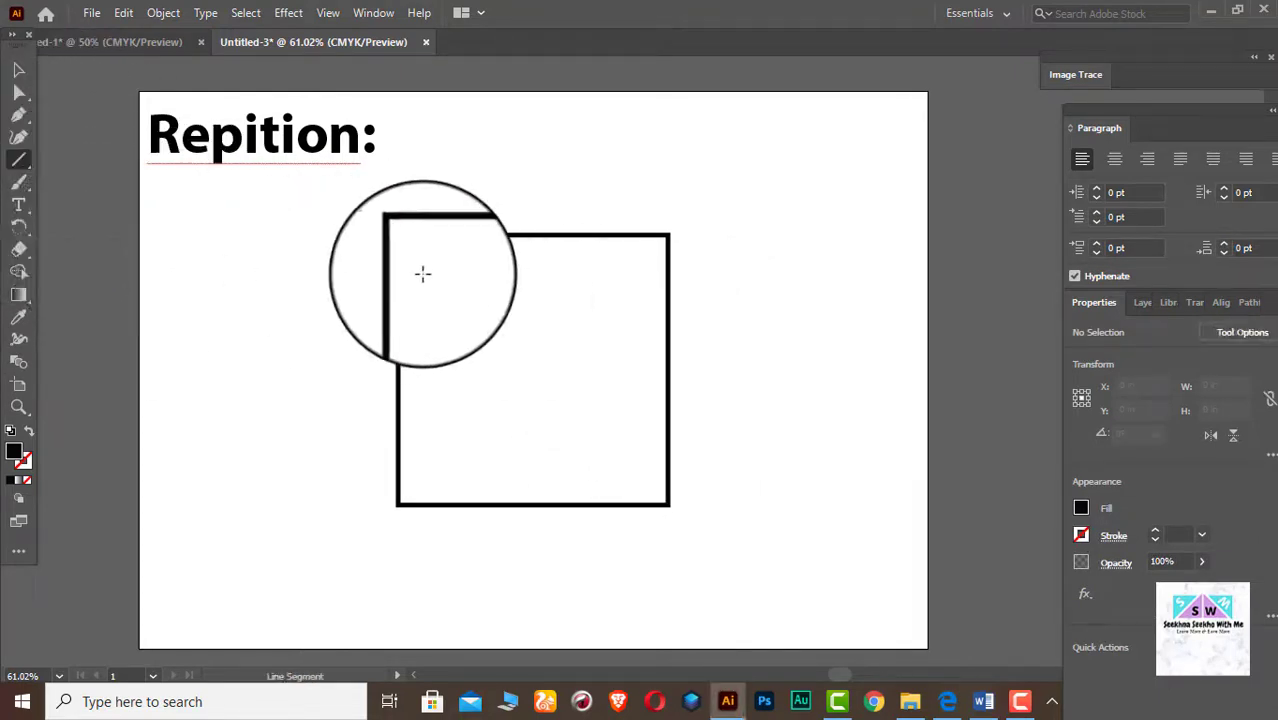
drag(416, 267, 645, 267)
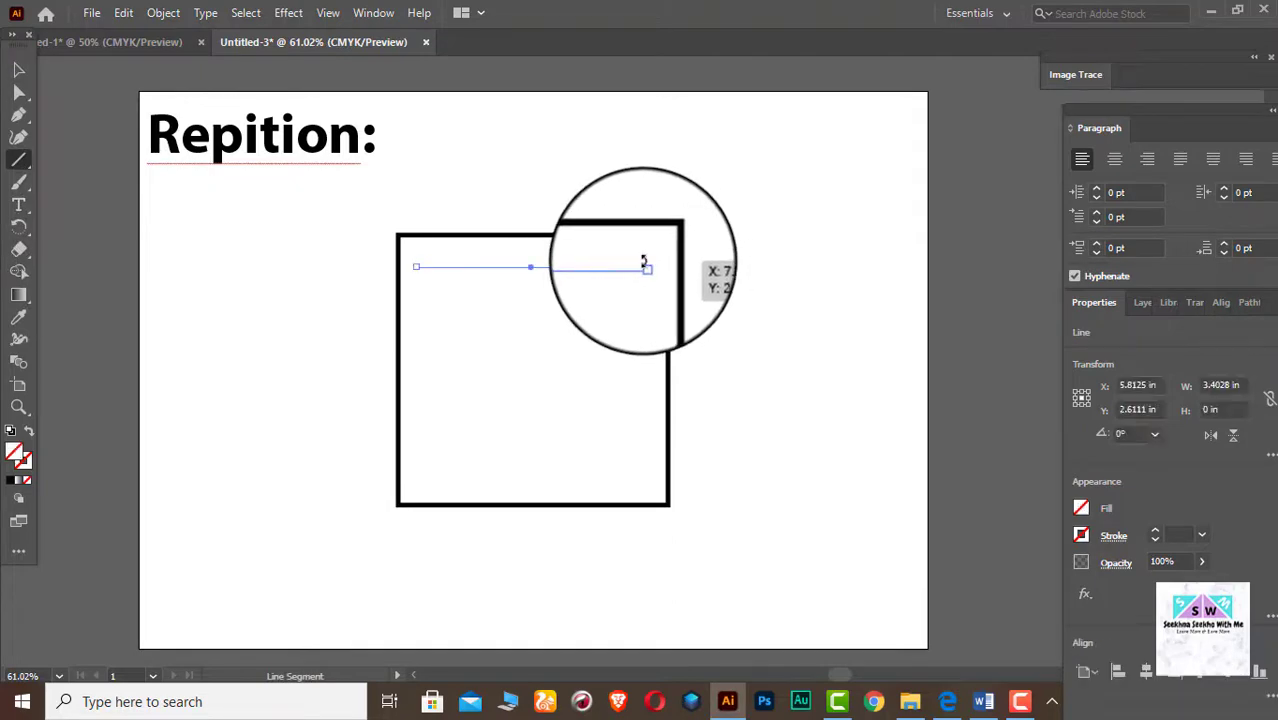
Step: Give the horizontal line a black 6 pt stroke
click(17, 72)
click(27, 464)
click(11, 481)
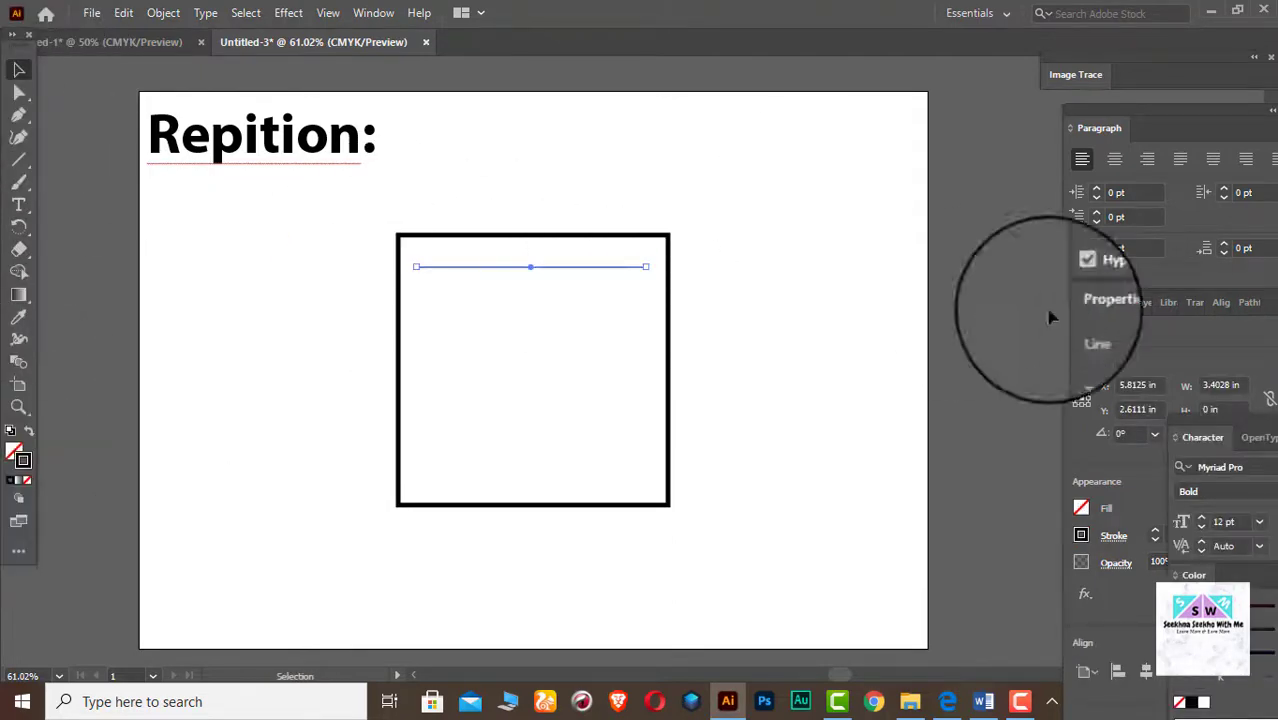
drag(1240, 430, 905, 50)
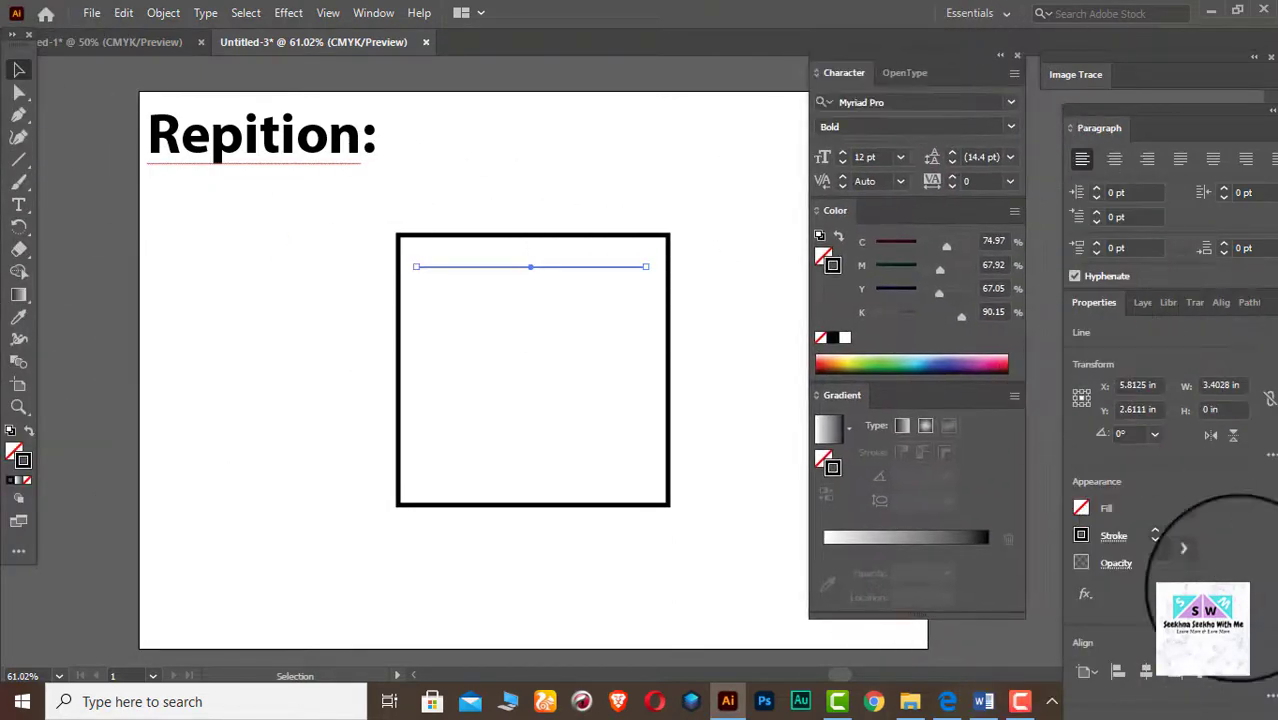
Step: Duplicate the line downward at an even spacing of about 0.33 in until ten lines fill the frame
drag(537, 268, 540, 295)
key(ctrl+d)
key(ctrl+d)
key(ctrl+d)
key(ctrl+d)
key(ctrl+d)
key(ctrl+d)
key(ctrl+d)
key(ctrl+d)
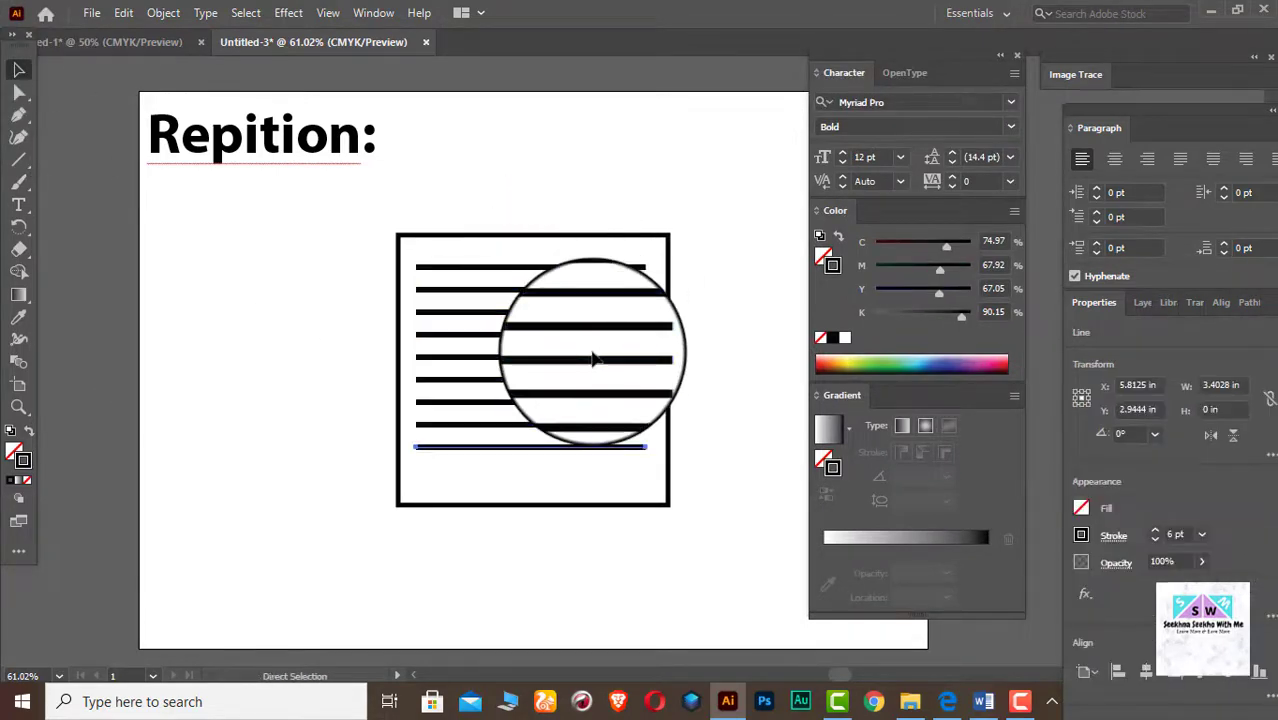
Step: Group the ten lines and center the group within the frame
drag(482, 245, 473, 475)
key(ctrl+g)
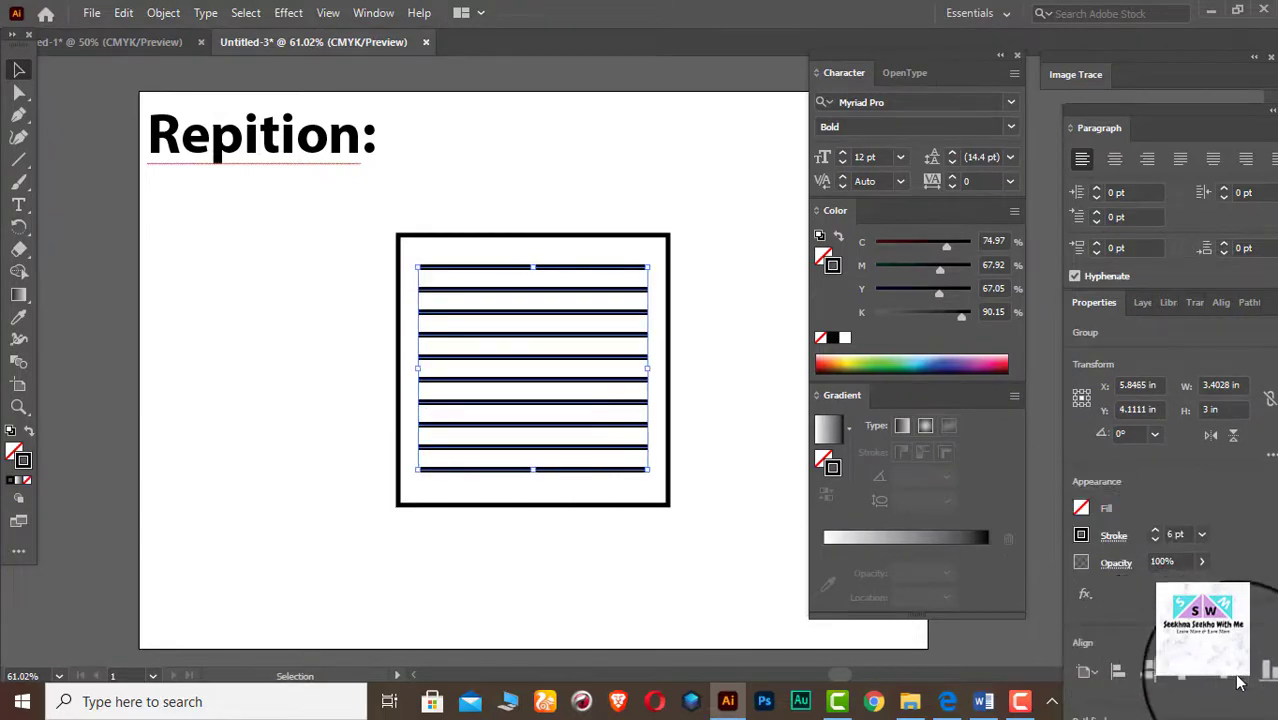
click(1237, 677)
click(730, 441)
mouse_move(949, 70)
mouse_down()
mouse_move(1008, 85)
mouse_move(954, 68)
mouse_move(1239, 59)
mouse_up()
scroll(507, 453, up, 1)
scroll(498, 445, down, 1)
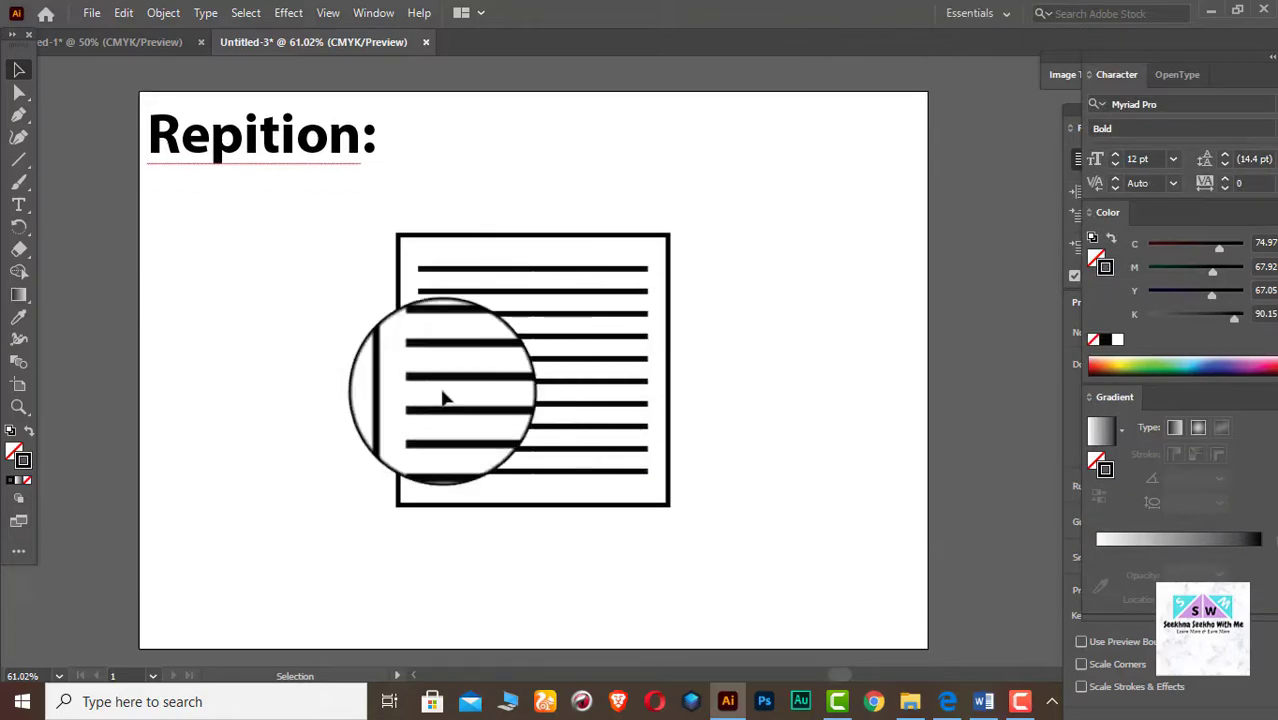
Step: Paste a screenshot of the Repition artwork under the third item in the Word document and narrow it to the page margins
key(super+shift+s)
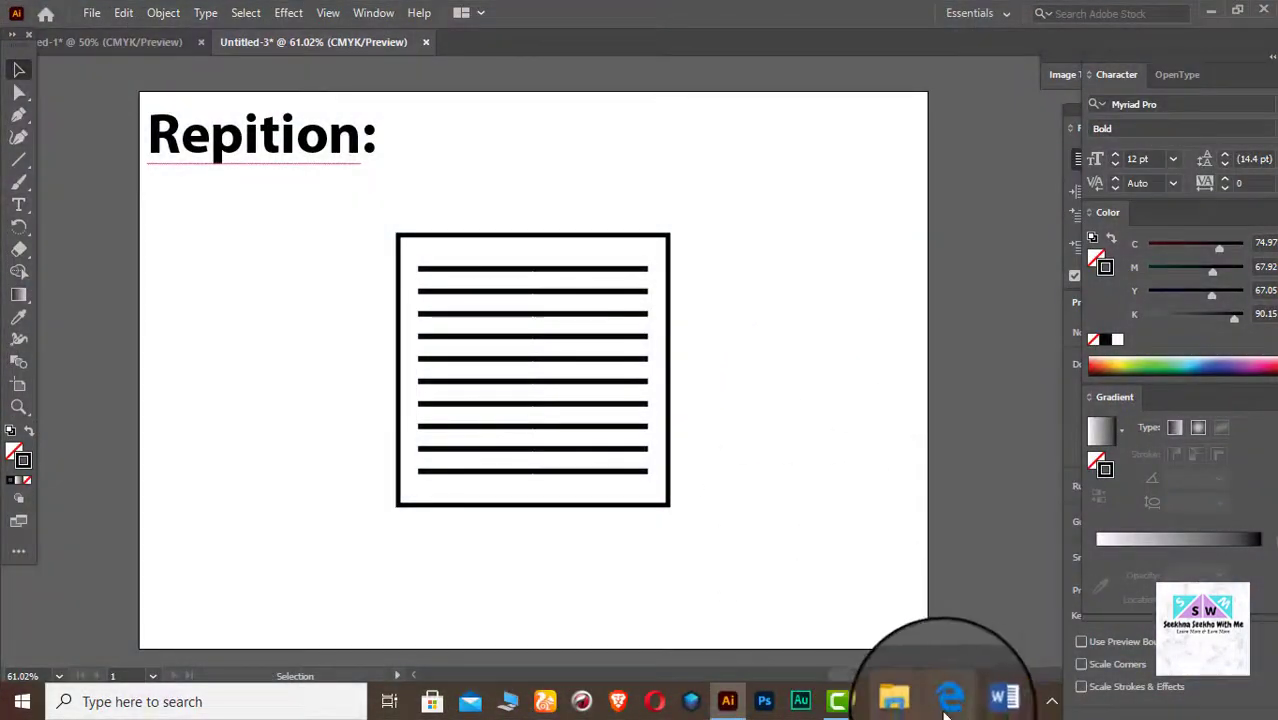
click(983, 701)
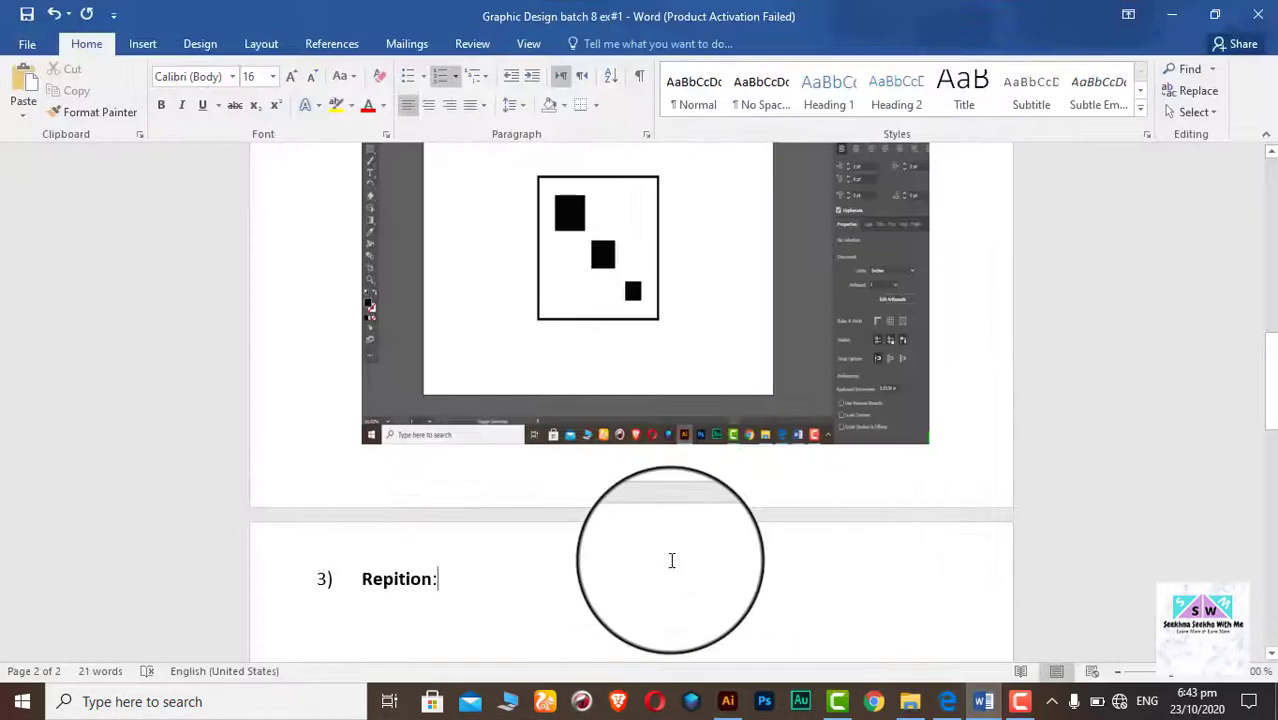
text(v)
key(ctrl+v)
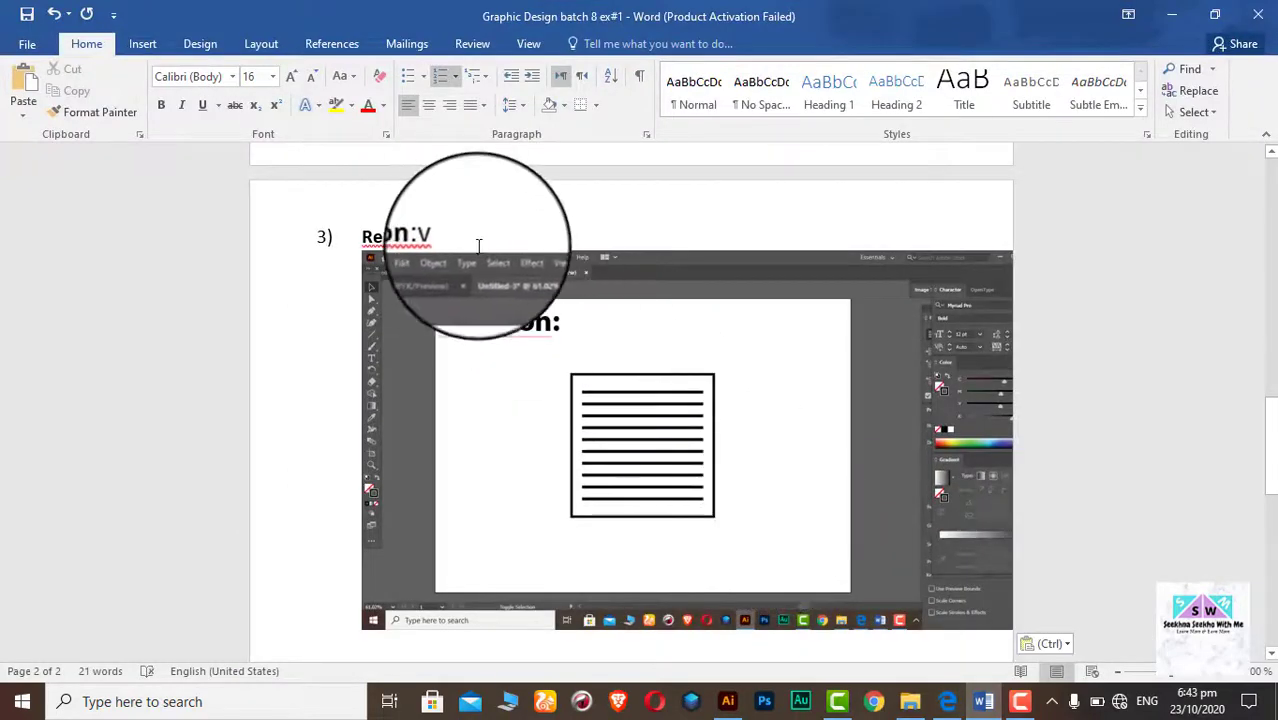
click(358, 452)
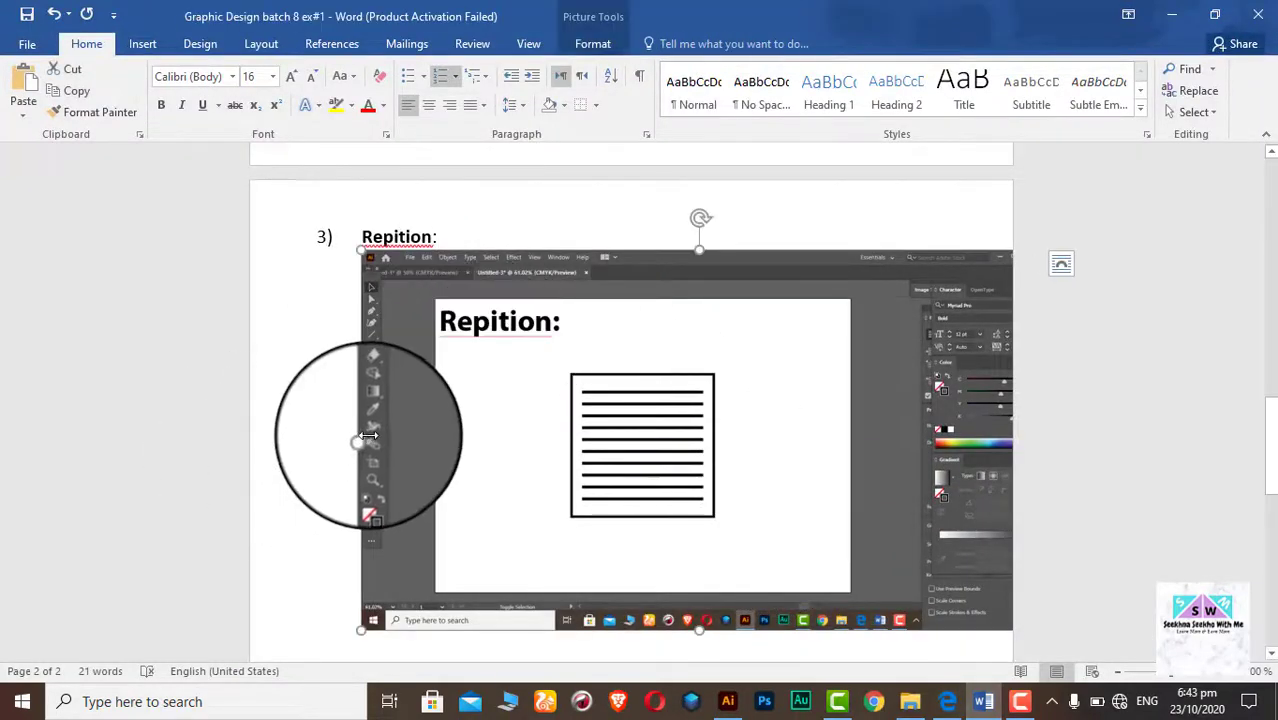
drag(362, 437, 468, 440)
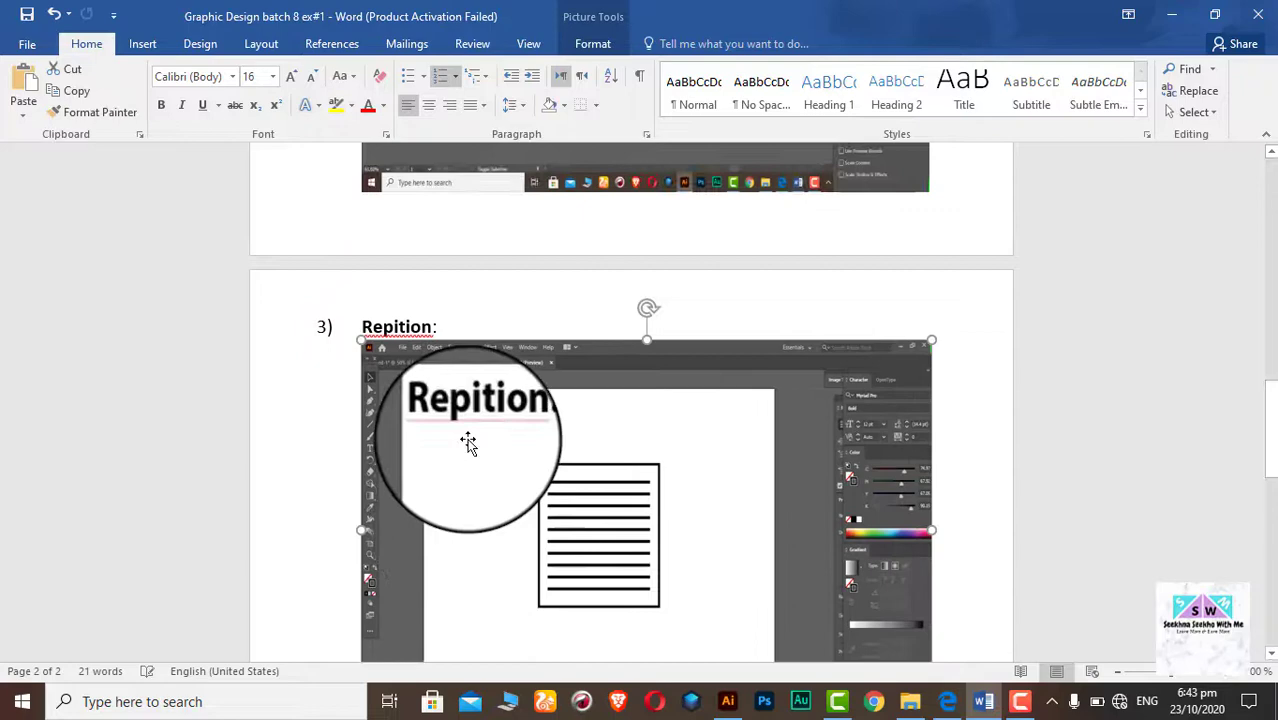
Step: Replace the misspelled word in the third item's heading with "Repetition" copied from the assignment PDF in Edge
double_click(416, 335)
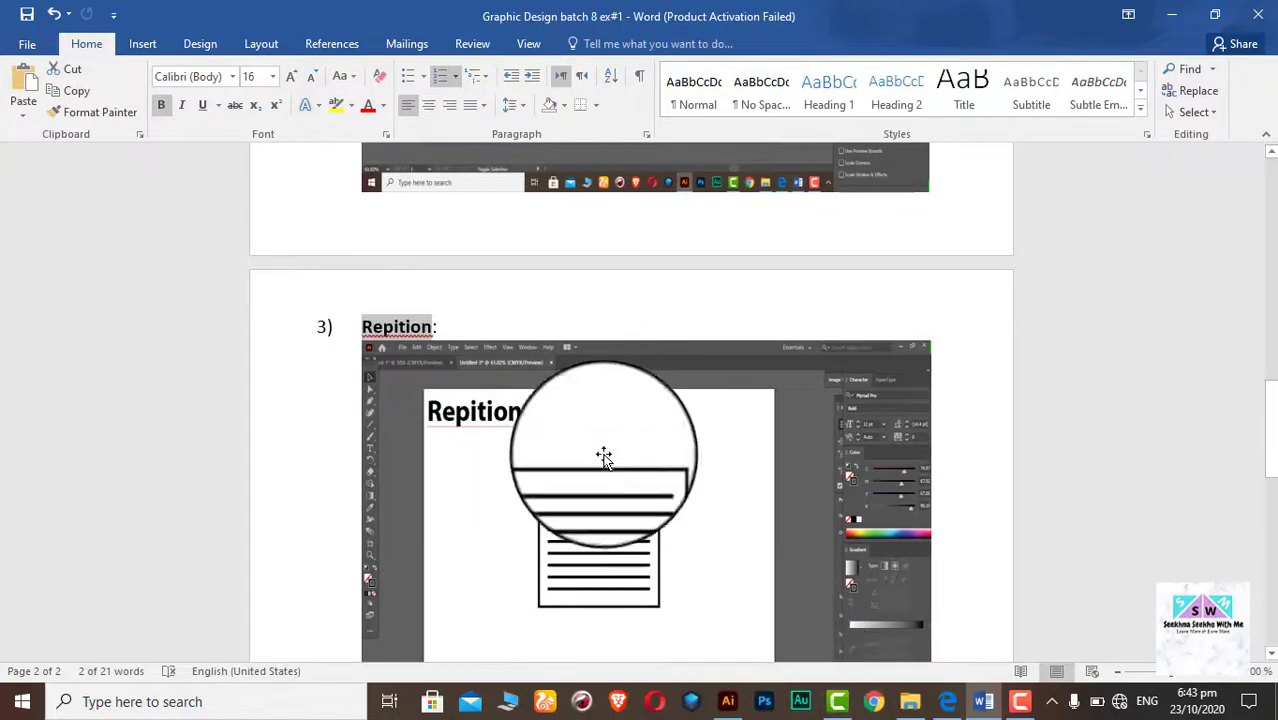
click(947, 701)
double_click(396, 288)
key(ctrl+c)
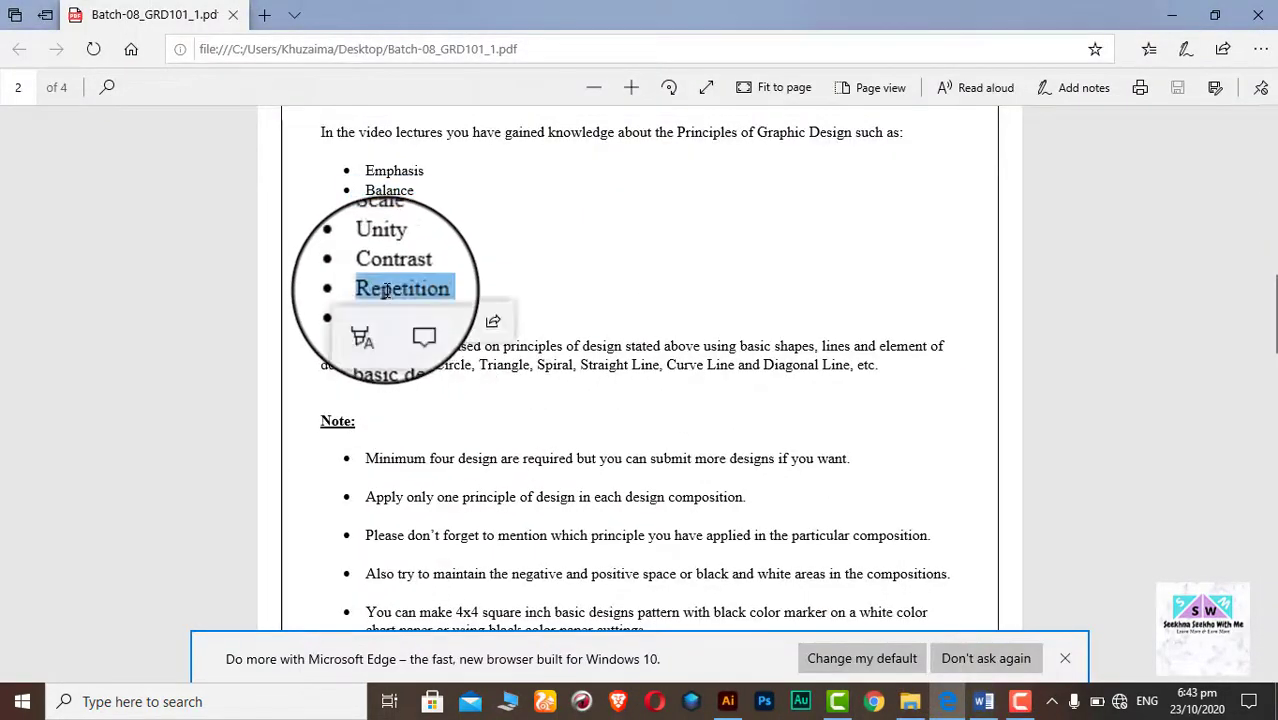
click(985, 703)
key(ctrl+v)
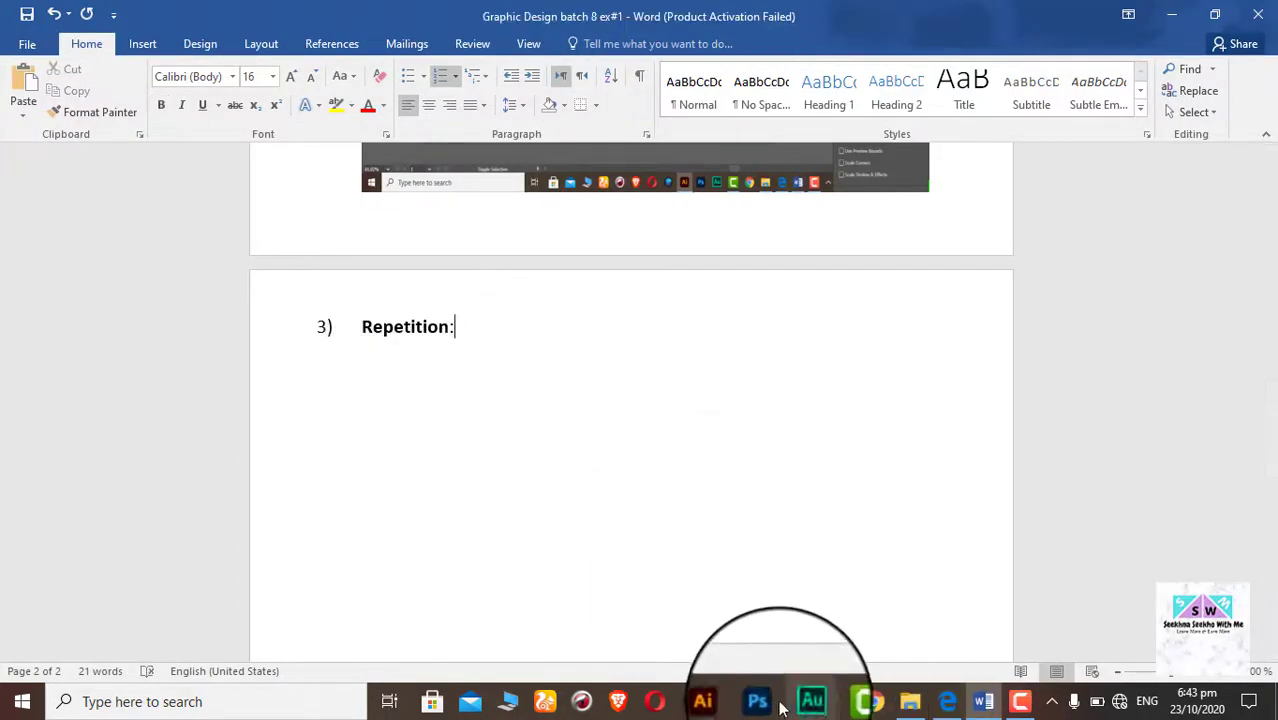
Step: Switch to Illustrator, correct the artwork's title to "Repetition:" and capture a screenshot of the window
click(727, 701)
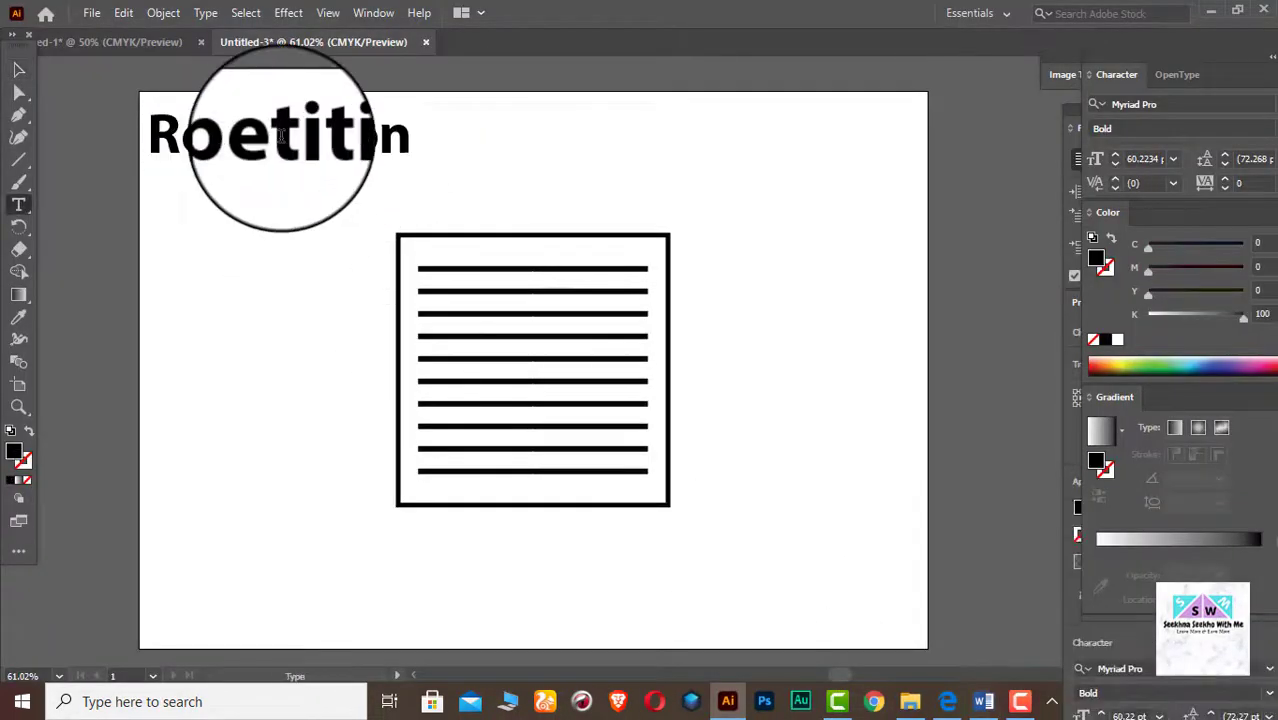
text(:)
key(super+shift+s)
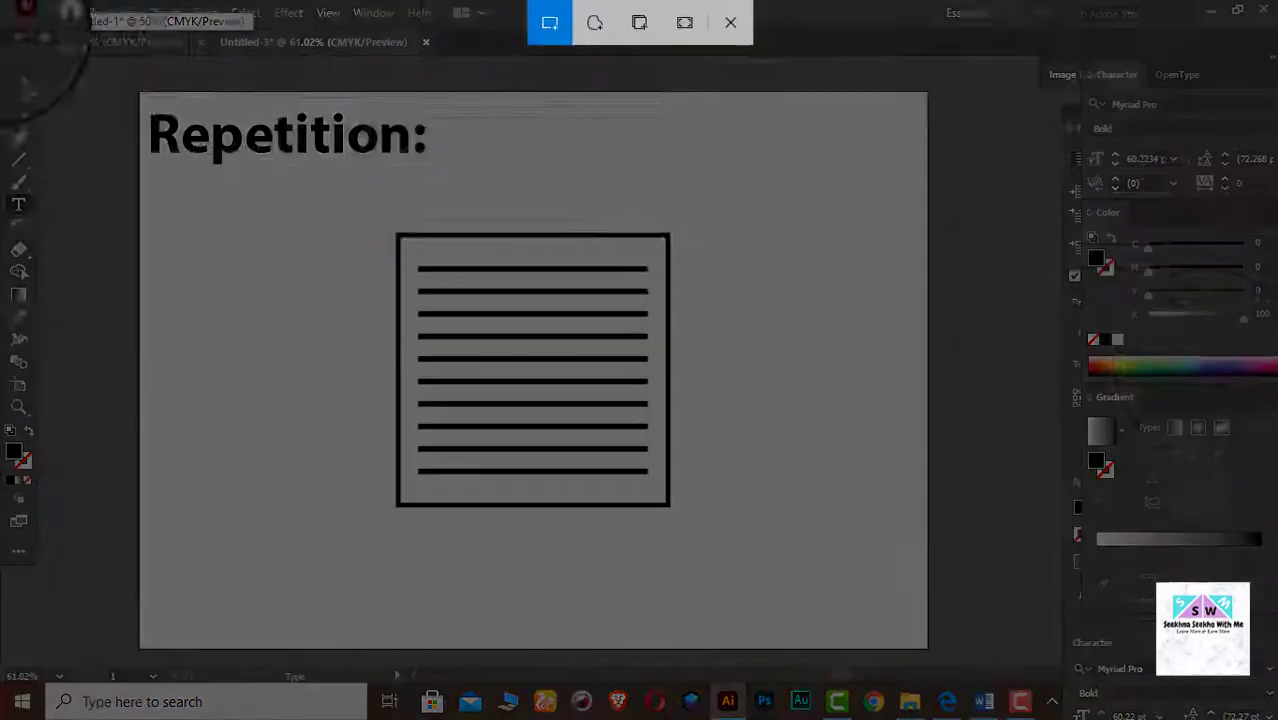
drag(5, 5, 1272, 594)
Step: Paste the Repetition screenshot under the third item in the Word document and reduce its width
click(983, 701)
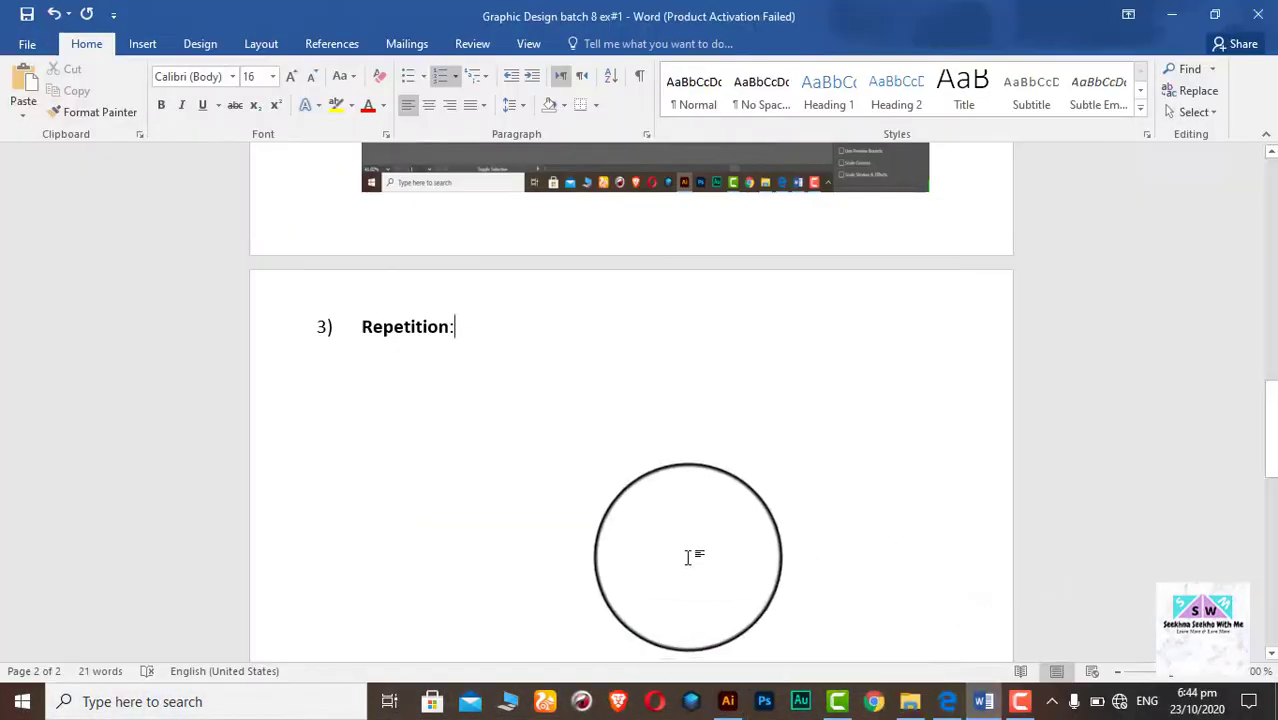
key(ctrl+v)
scroll(715, 543, down, 1)
click(507, 448)
drag(362, 440, 446, 443)
scroll(525, 423, up, 7)
scroll(525, 423, down, 9)
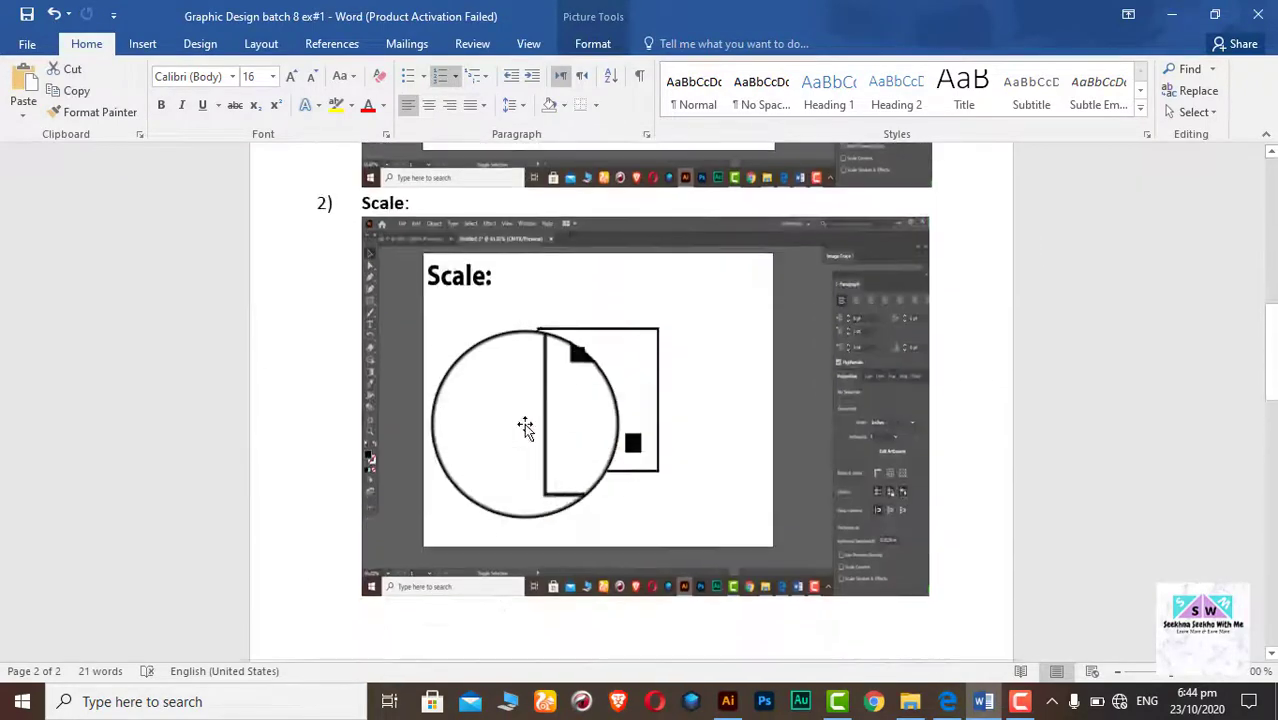
Step: Retitle the Illustrator artwork "Unity:" and copy that title into Word as the heading of a fourth numbered item
click(1009, 406)
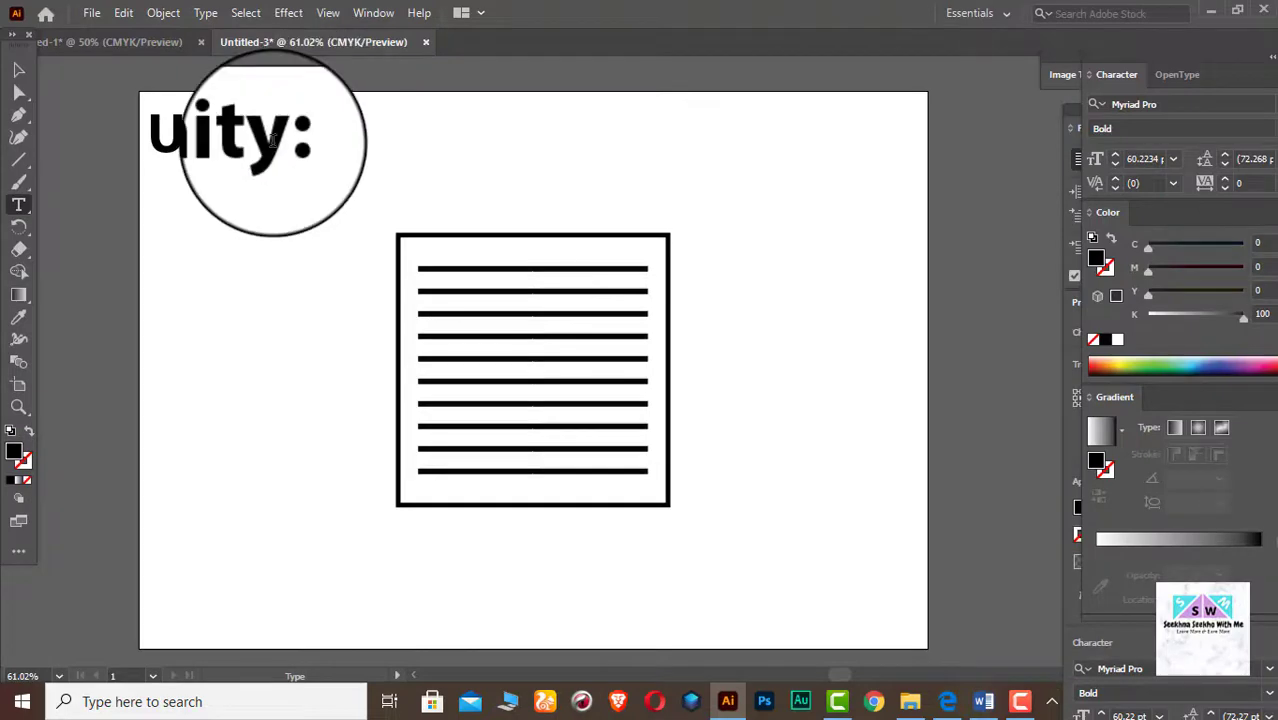
key(ctrl+a)
key(ctrl+c)
click(984, 705)
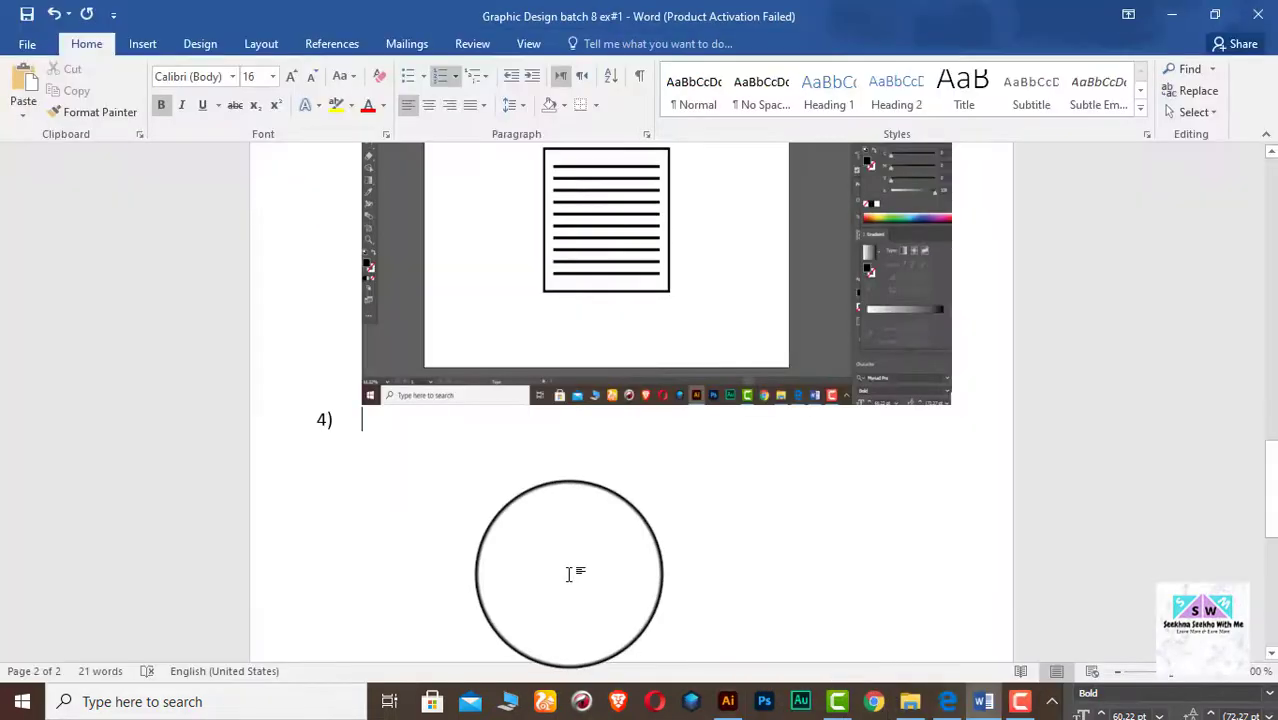
key(ctrl+v)
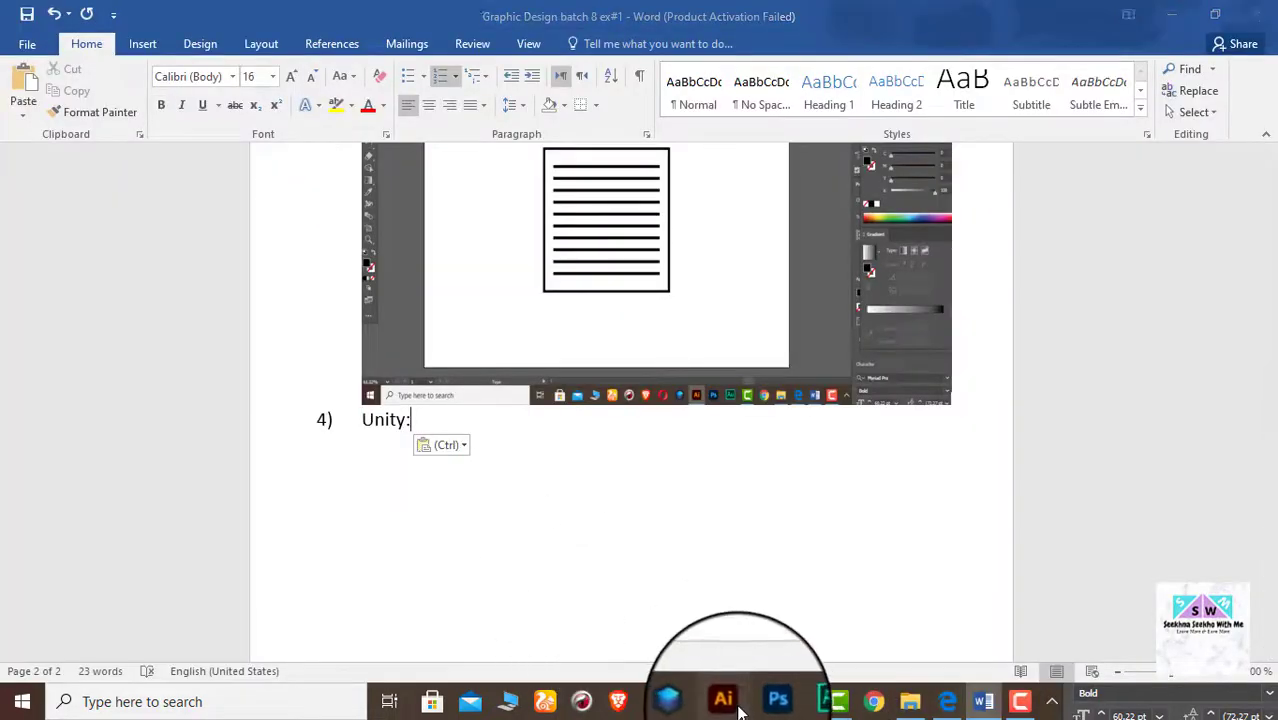
Step: Switch to Illustrator and delete the group of horizontal lines from the square frame
click(727, 701)
key(Escape)
click(585, 428)
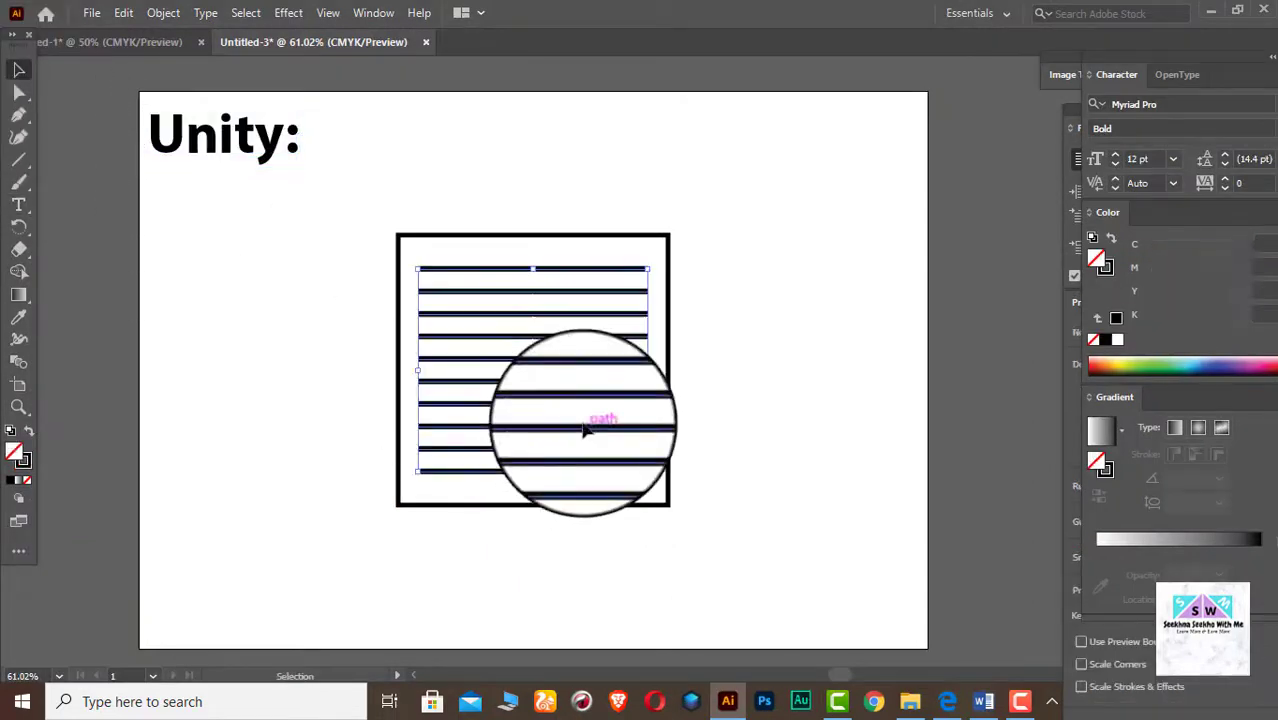
key(Delete)
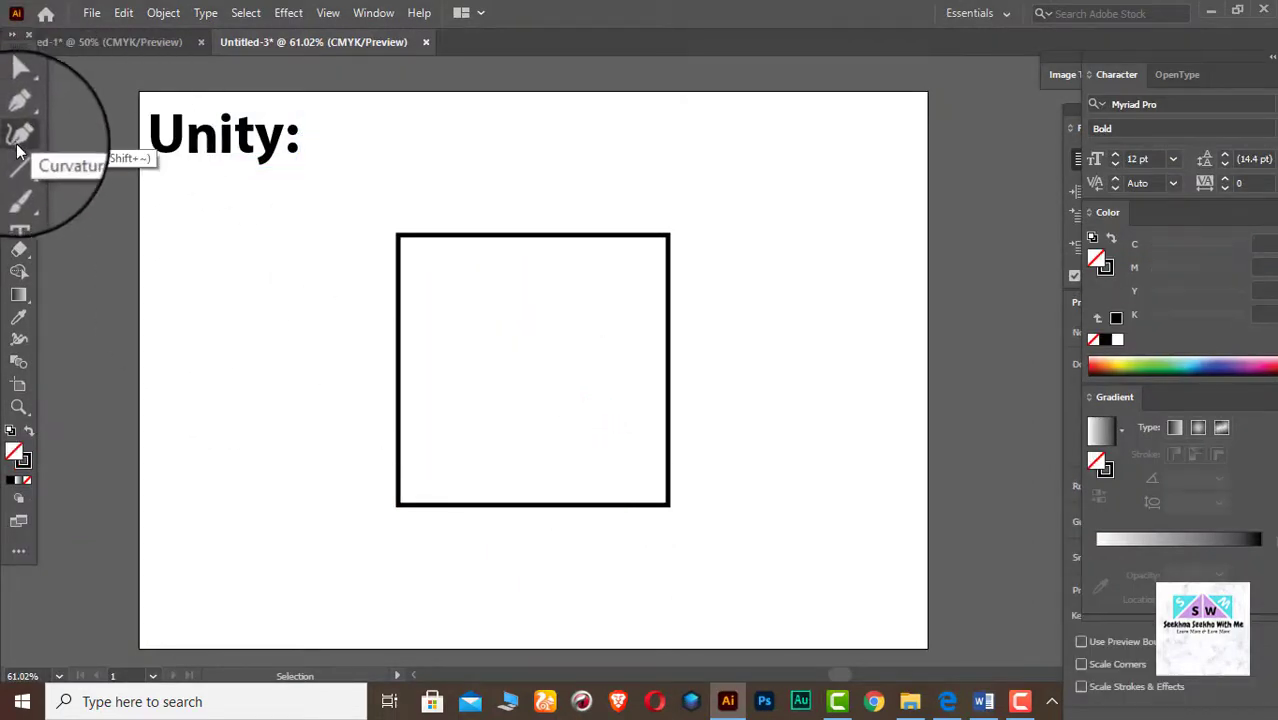
Step: Draw a hexagon about 0.84 in high in the frame's upper part, fill it black without a stroke and duplicate it alongside
click(18, 160)
click(100, 197)
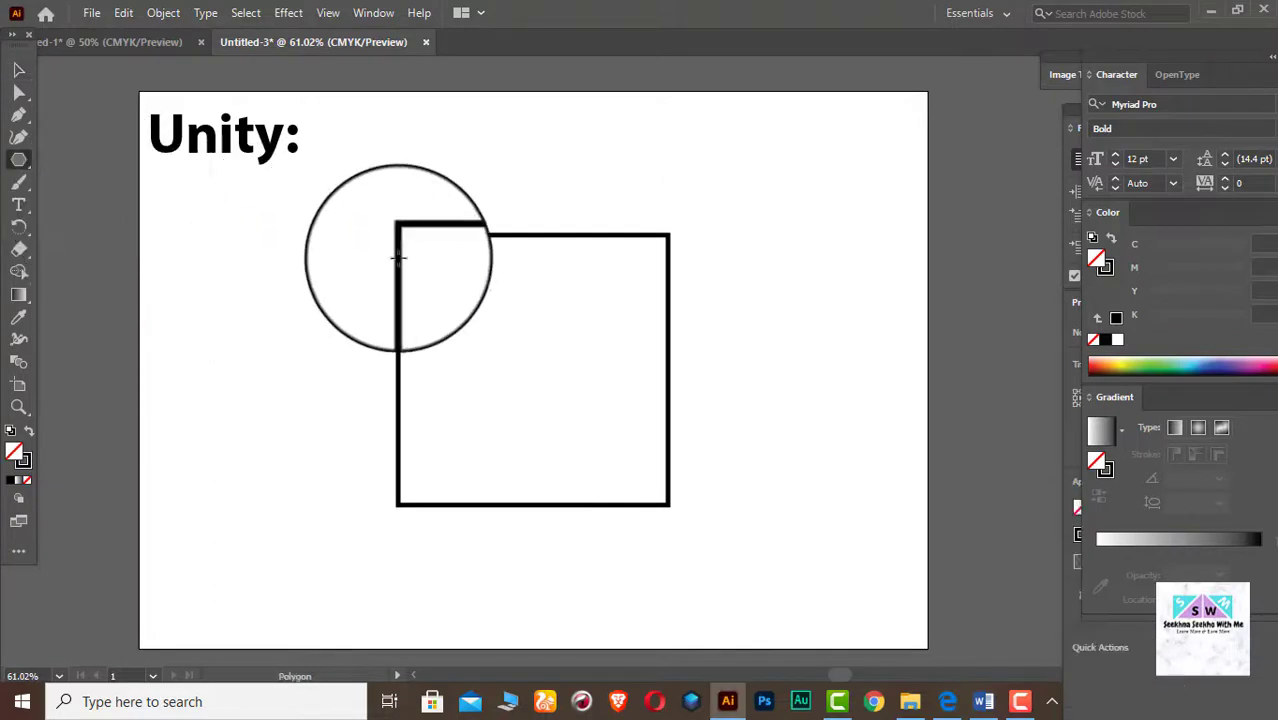
mouse_move(426, 268)
mouse_down()
mouse_move(482, 319)
mouse_move(463, 295)
mouse_move(528, 311)
mouse_move(550, 300)
mouse_move(452, 257)
mouse_move(580, 344)
mouse_up()
click(18, 69)
click(28, 430)
click(511, 318)
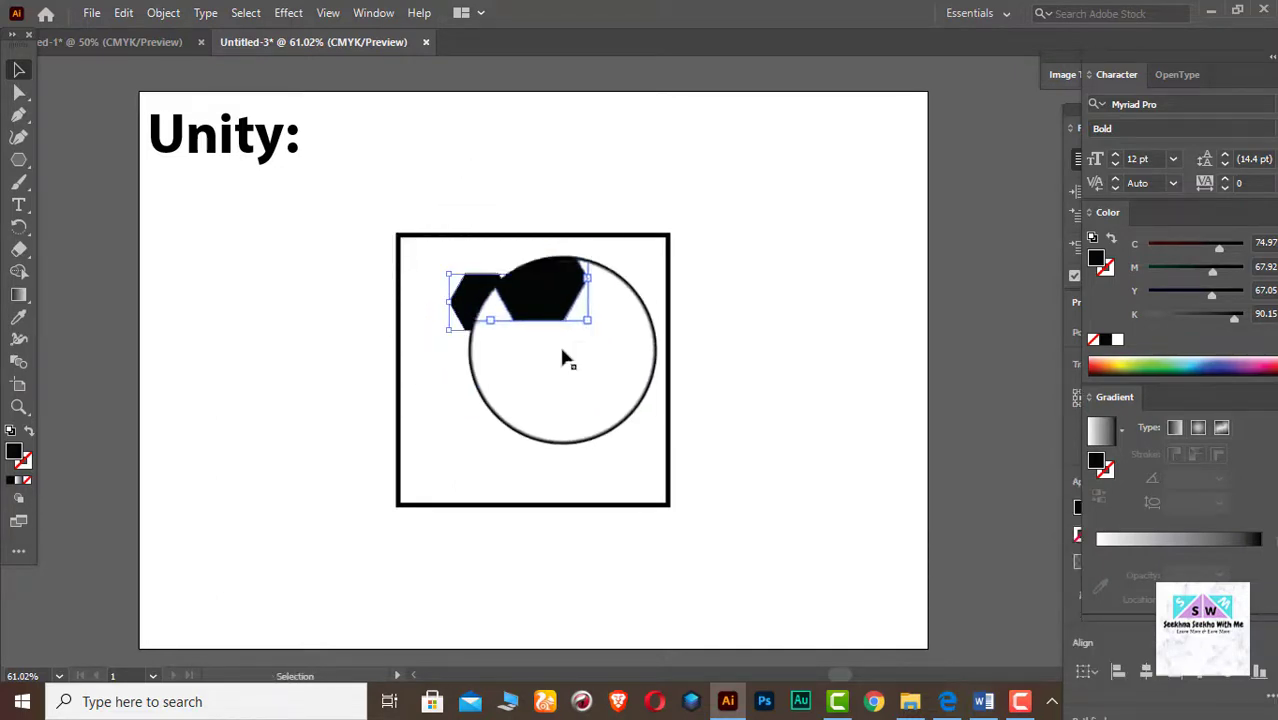
Step: Group the two touching hexagons and center the pair horizontally within the frame
drag(538, 392, 589, 308)
click(590, 321)
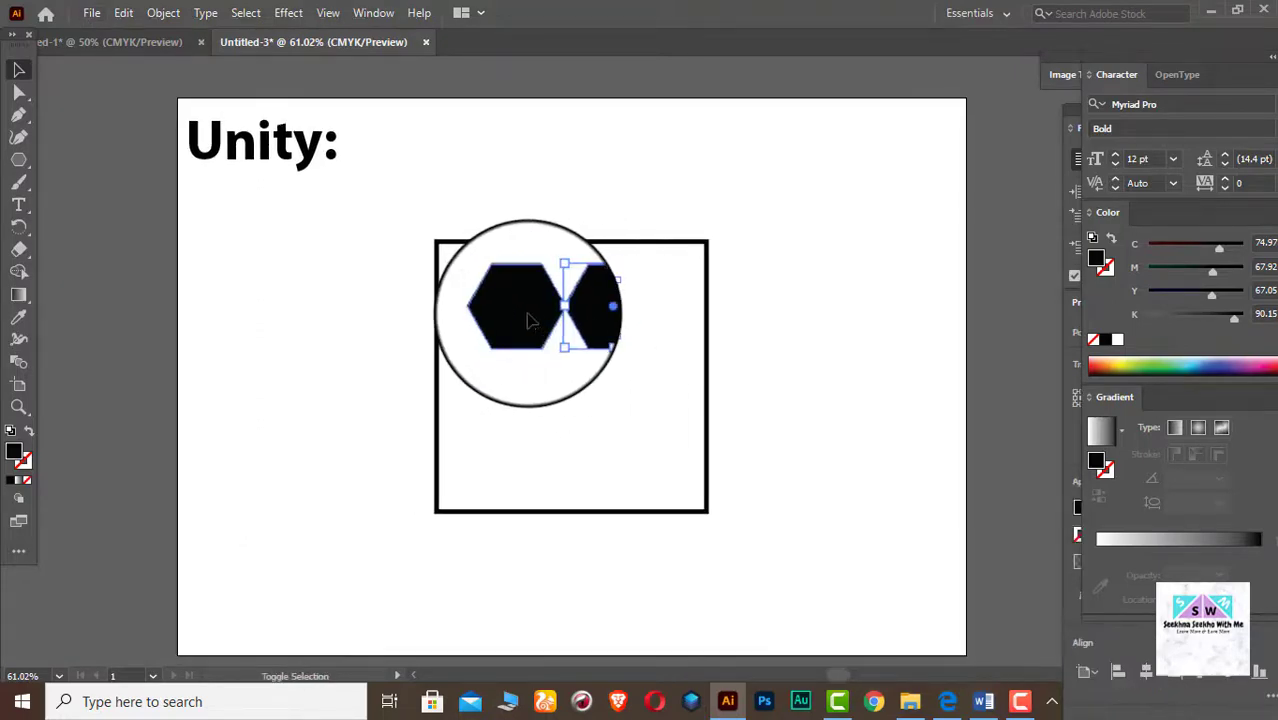
shift+click(528, 314)
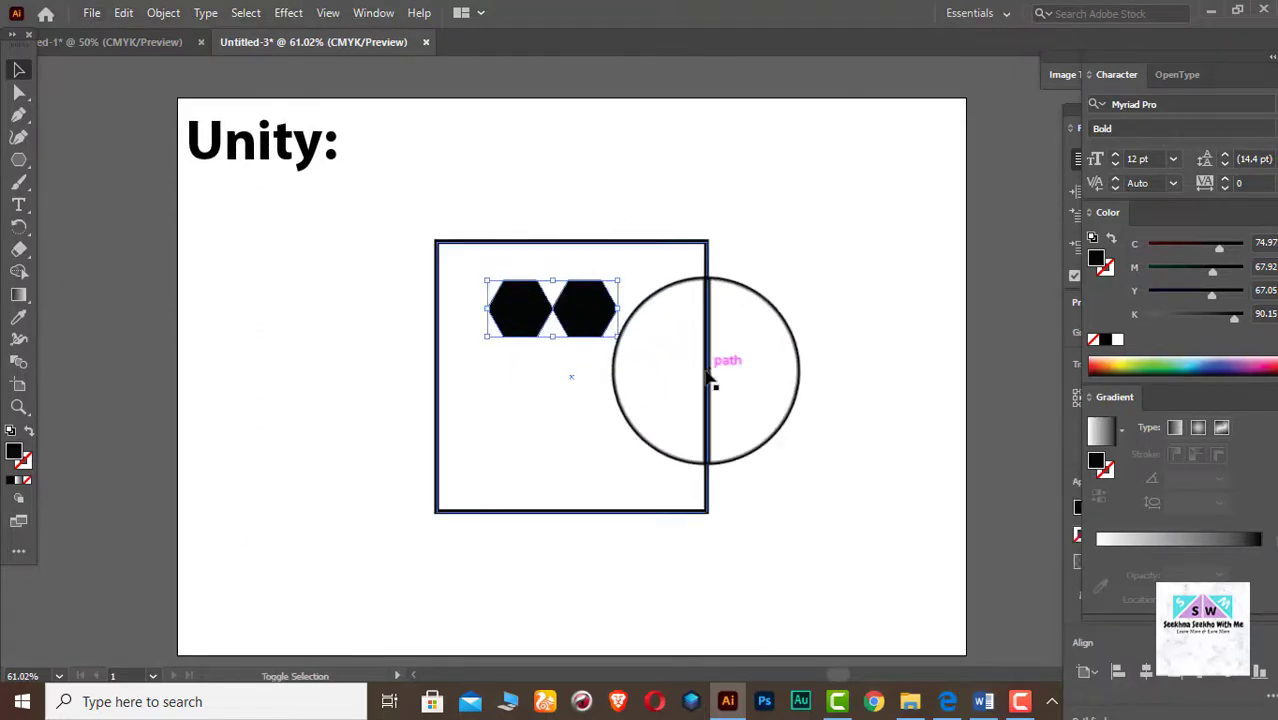
click(1147, 669)
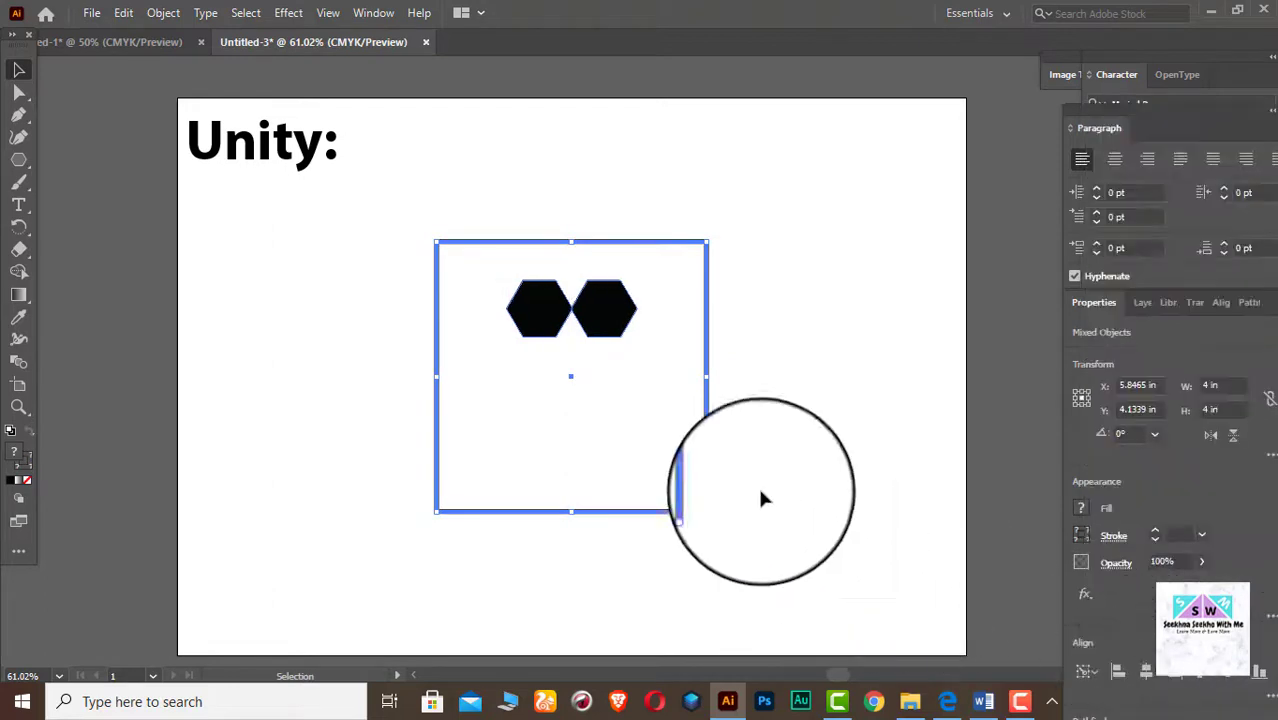
click(760, 488)
Step: Duplicate the hexagon pair downward twice so that three touching rows are stacked
key(space)
drag(594, 345, 560, 328)
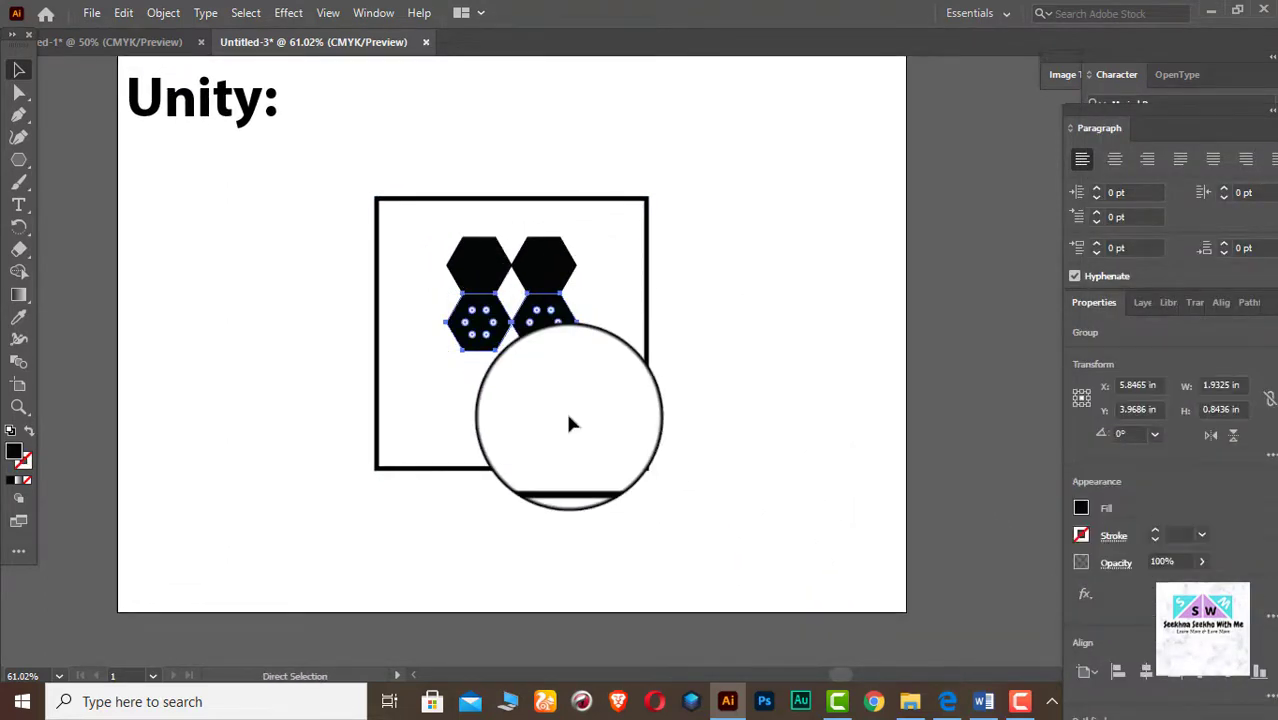
key(ctrl+d)
click(628, 299)
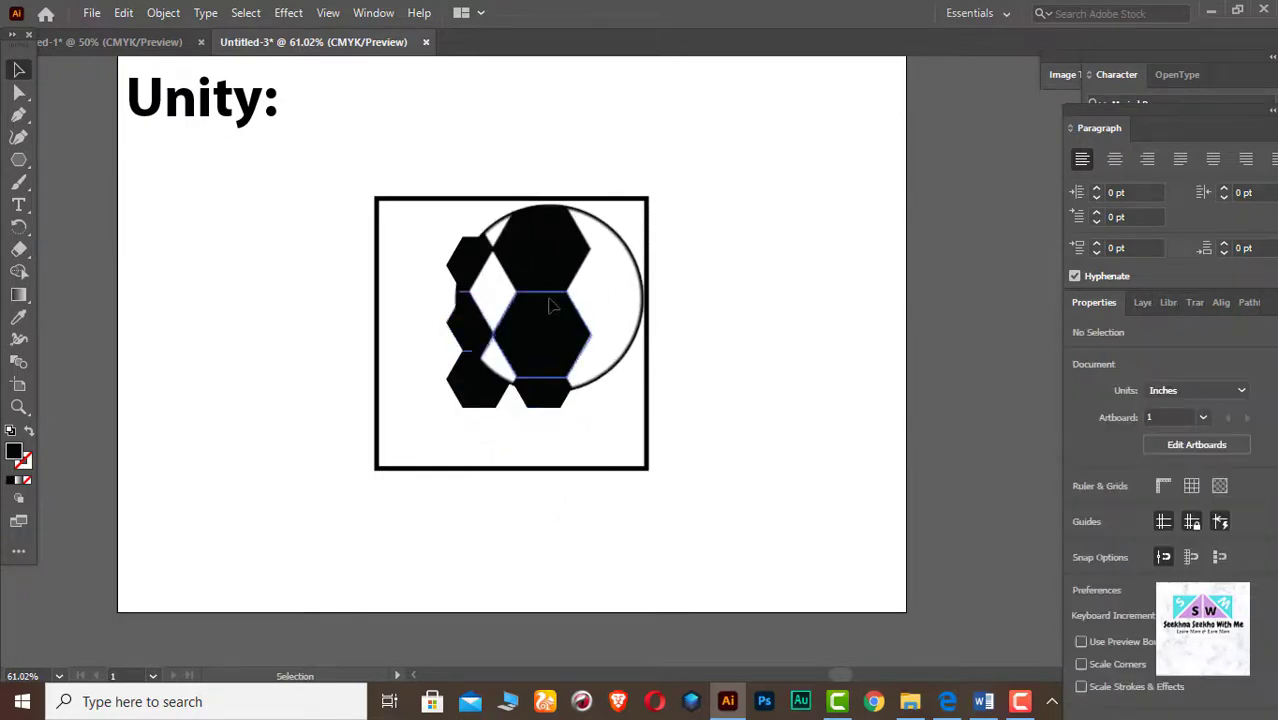
Step: Group the three rows of hexagons and center the group vertically within the frame
click(552, 303)
drag(585, 229, 412, 463)
click(558, 303)
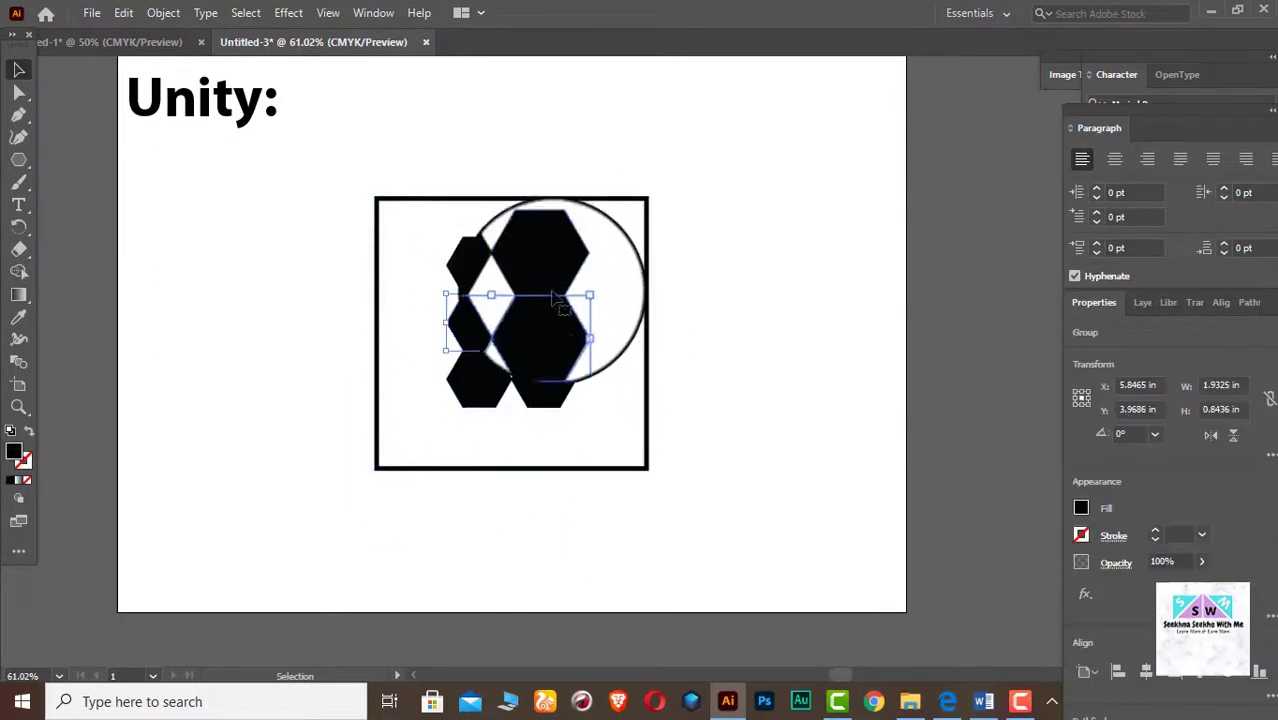
shift+click(543, 262)
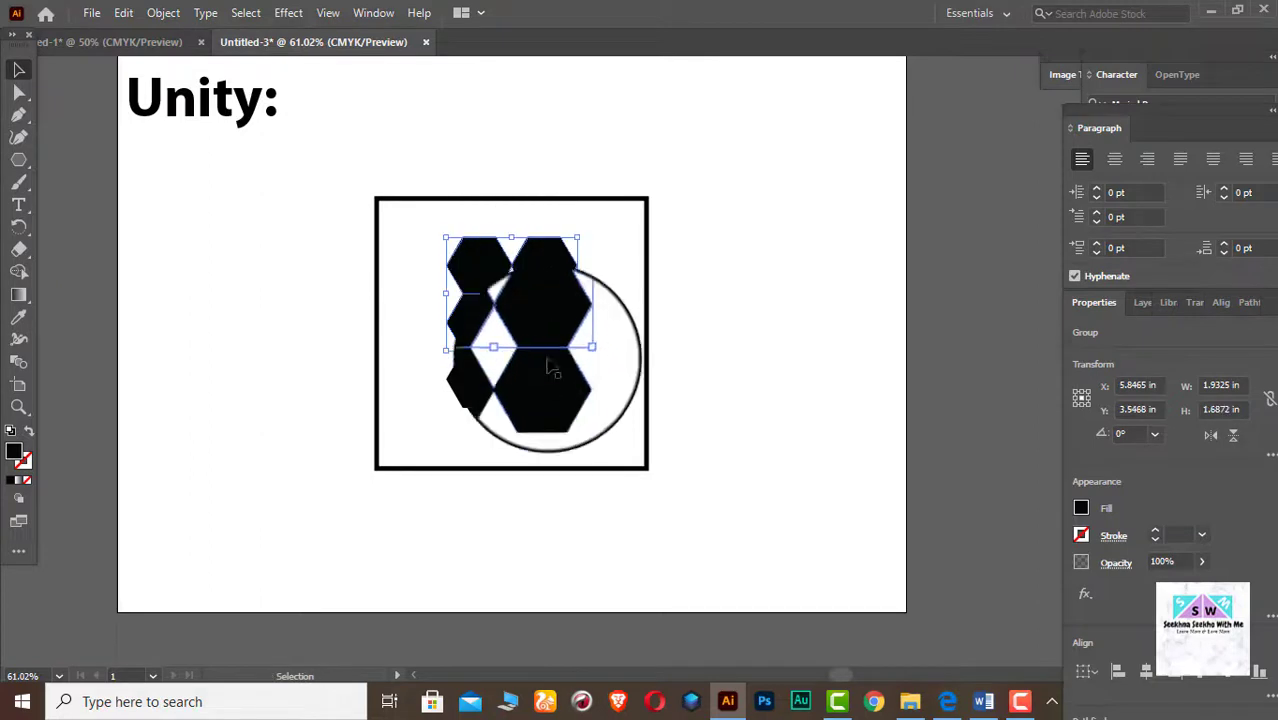
shift+click(547, 378)
key(ctrl+g)
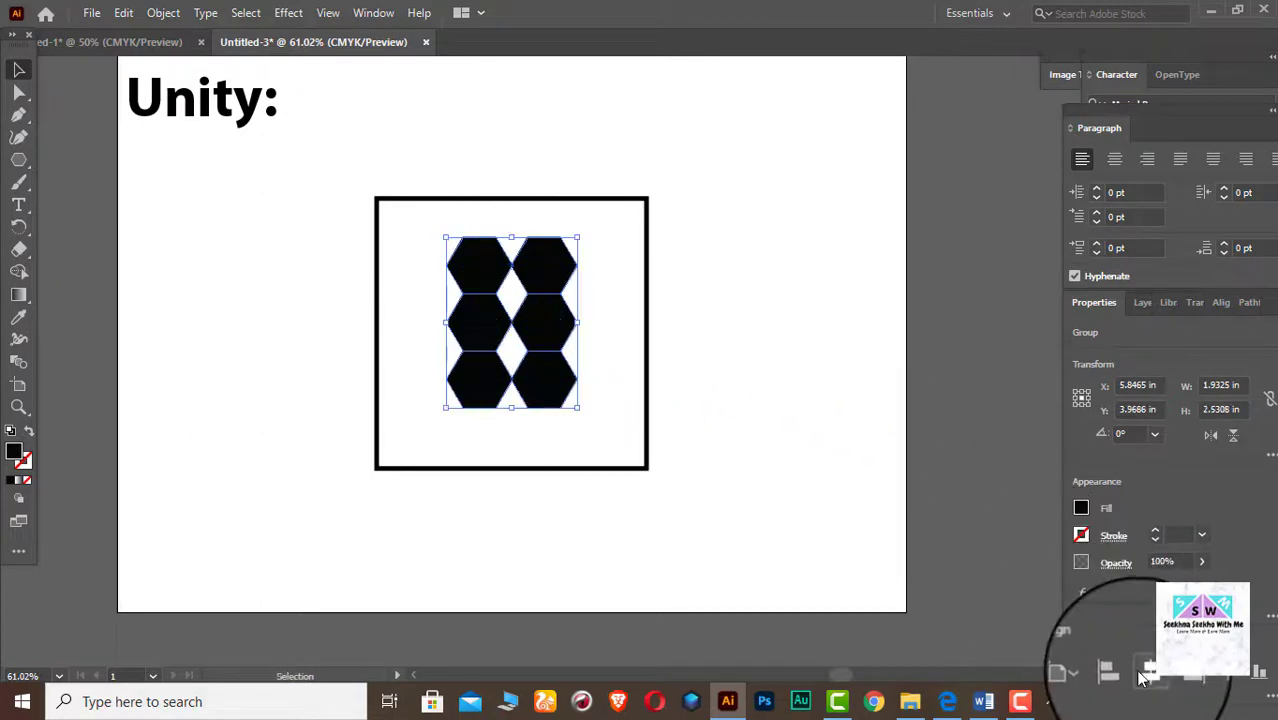
click(1231, 673)
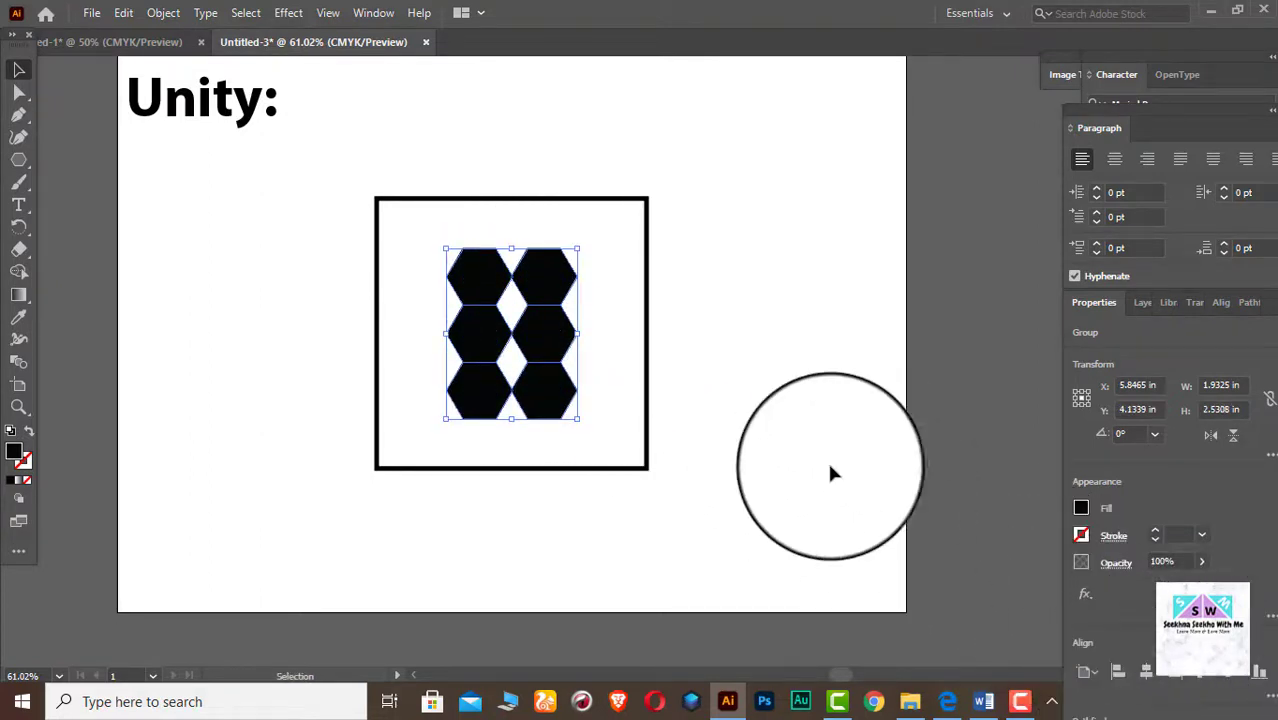
click(790, 442)
scroll(790, 442, up, 1)
scroll(790, 440, up, 1)
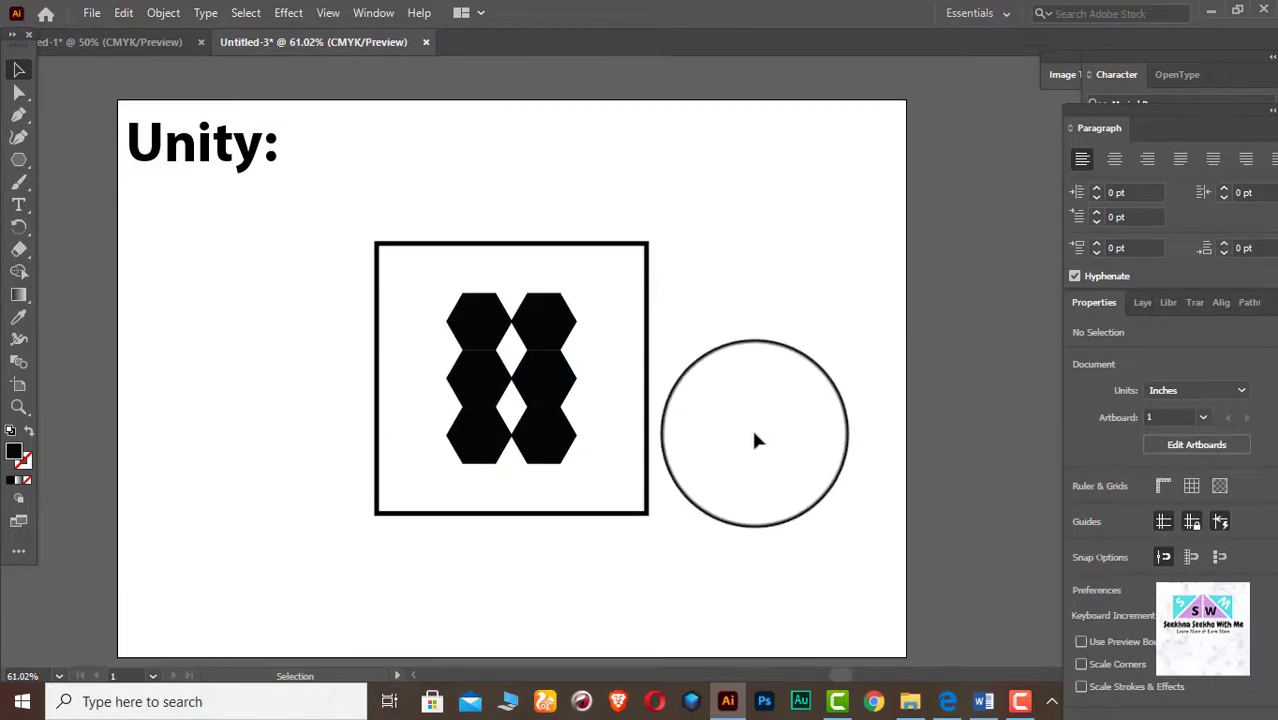
Step: Capture a full-screen screenshot of the Unity artwork and paste it under the fourth item in the Word document
key(super+shift+s)
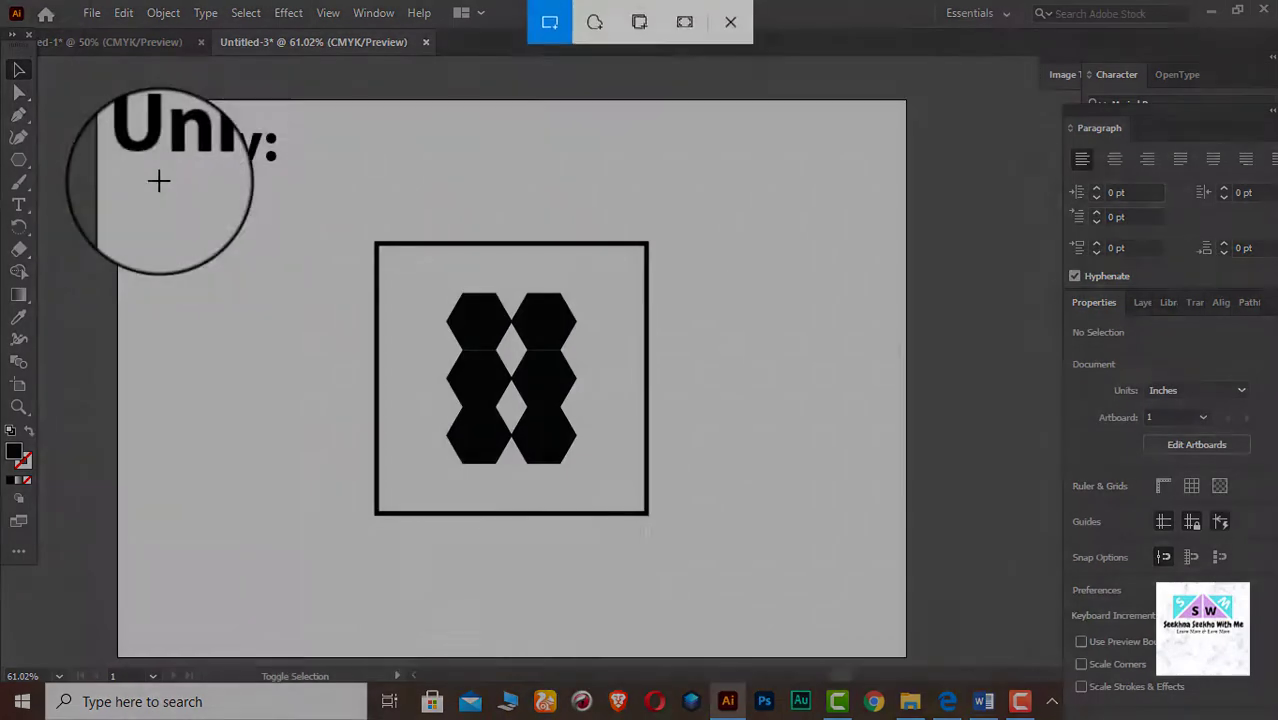
drag(1, 1, 1276, 718)
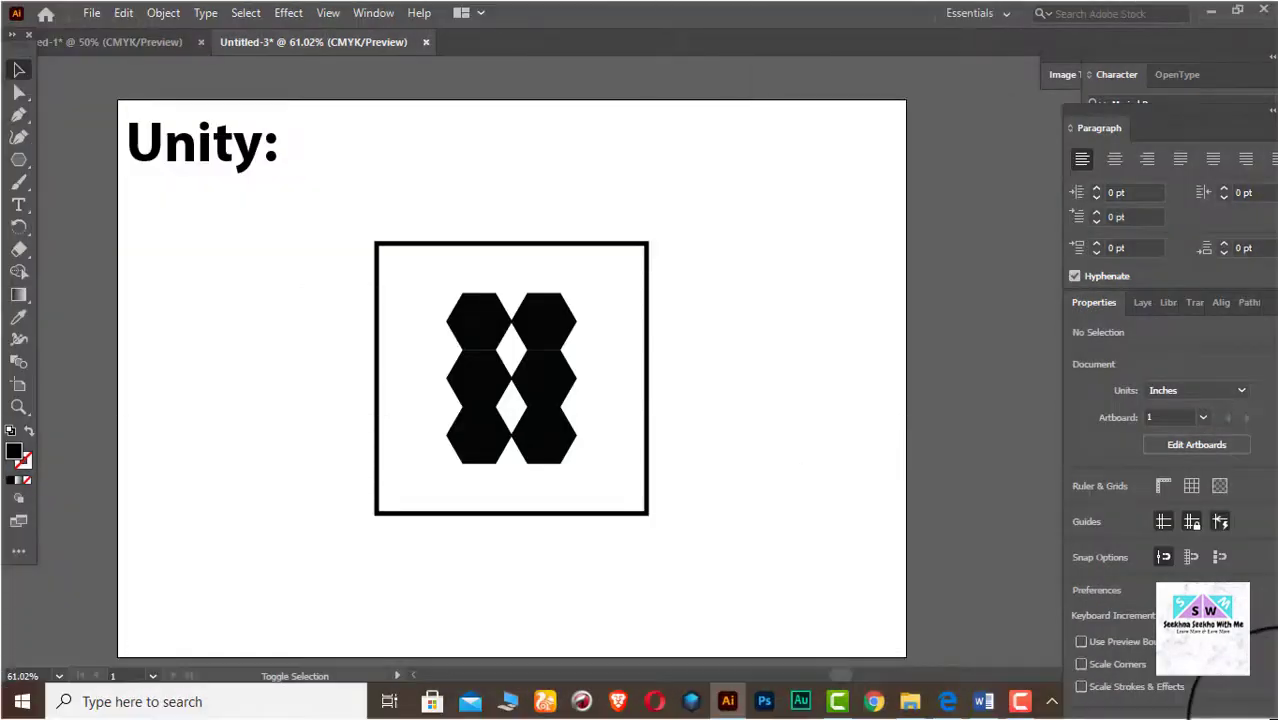
click(984, 701)
key(ctrl+v)
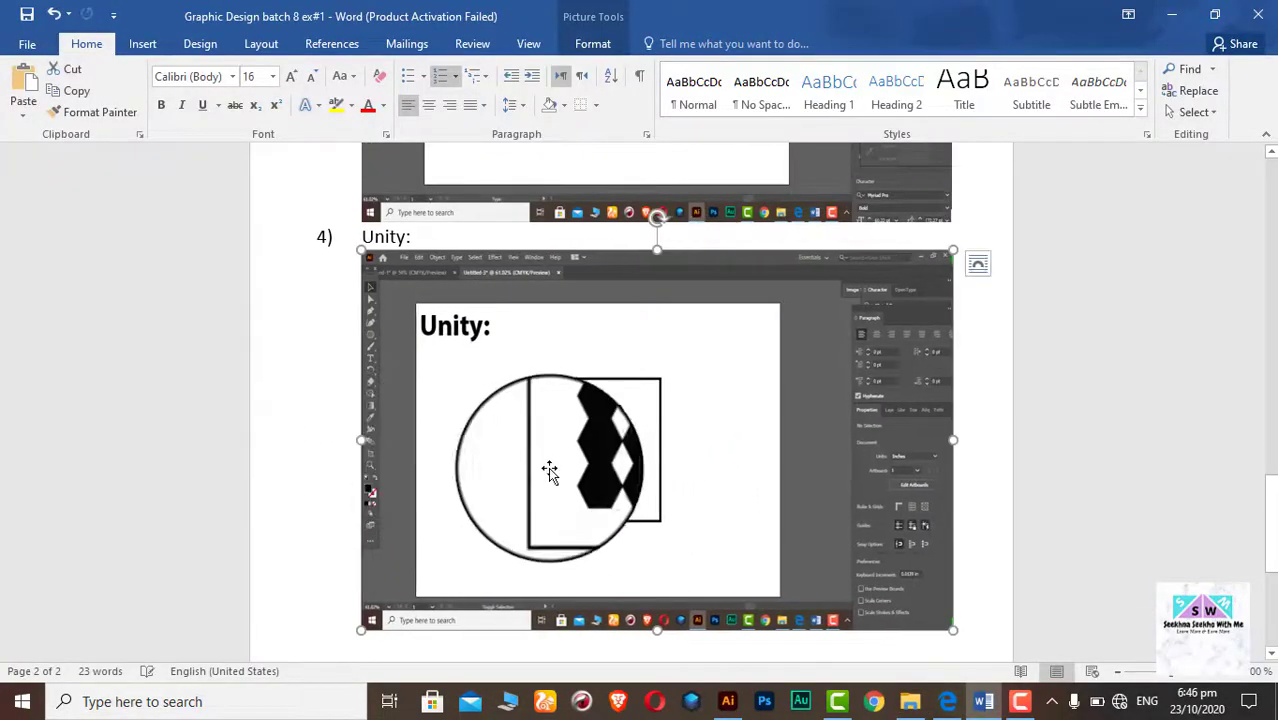
Step: Look through the Word document's numbered principles and their pasted screenshots
scroll(550, 468, up, 12)
scroll(548, 467, up, 8)
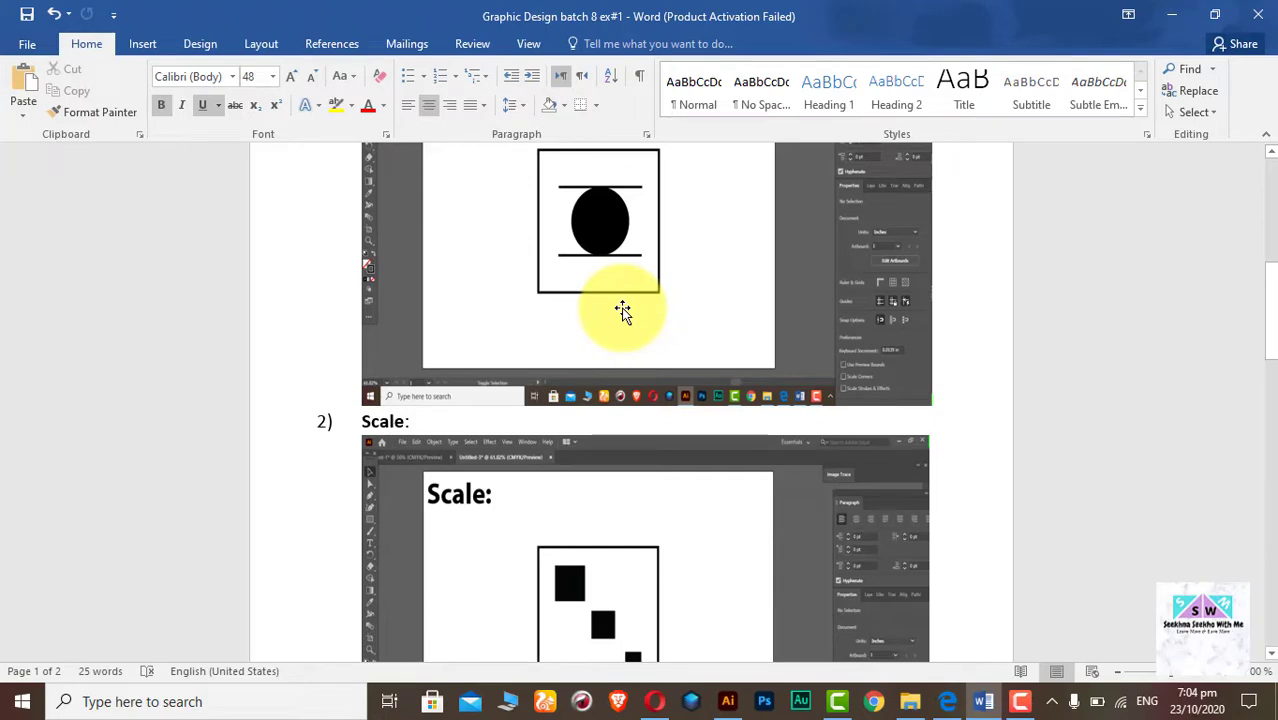
scroll(622, 312, down, 15)
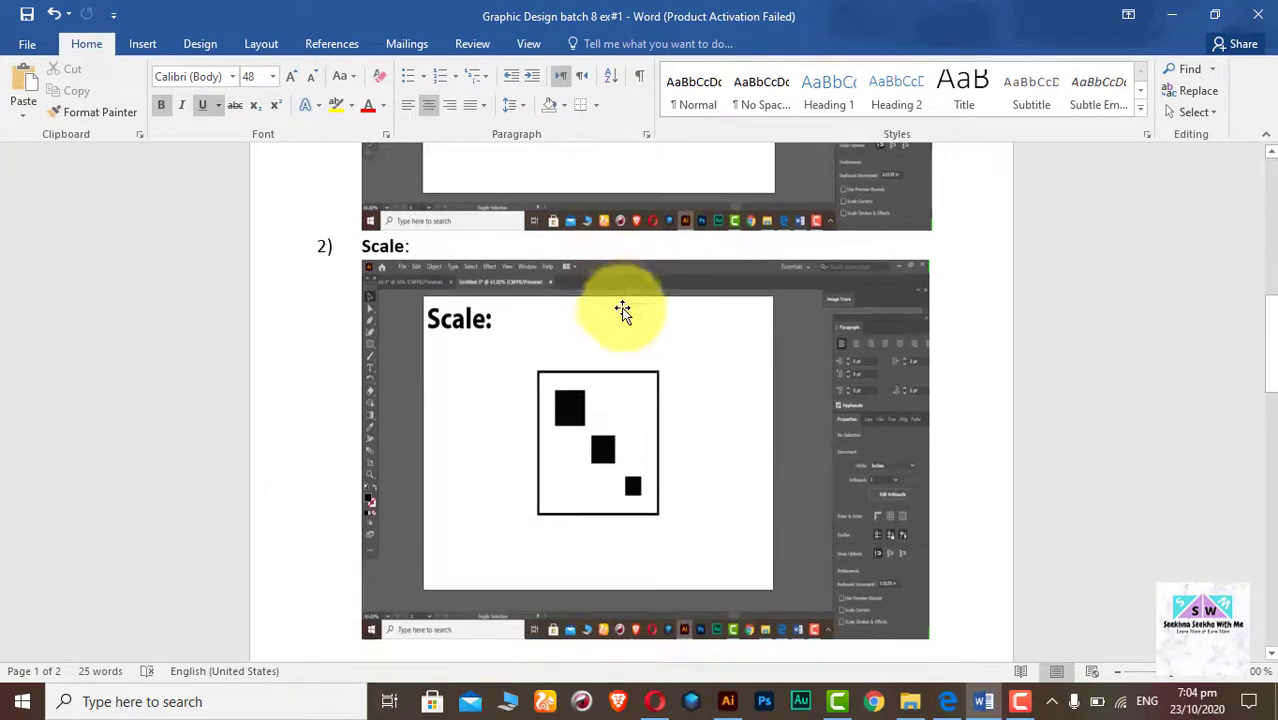